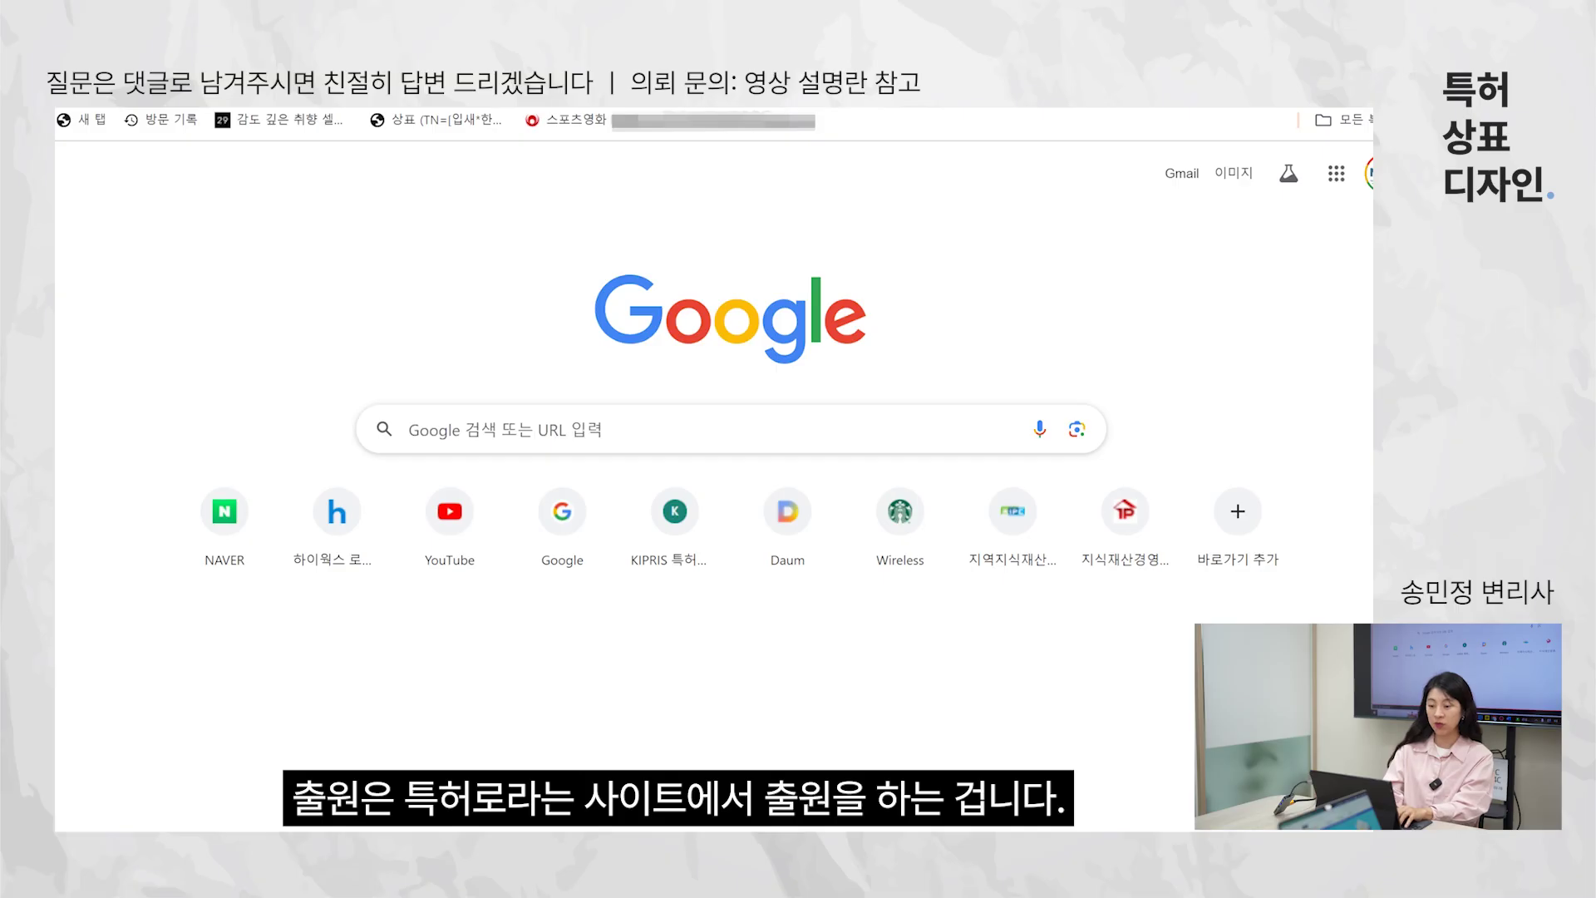
- Search Google for 특허로 and open the 특허로 website's home page
{"action": "type", "text": "특허로"}
{"action": "key", "text": "Return"}
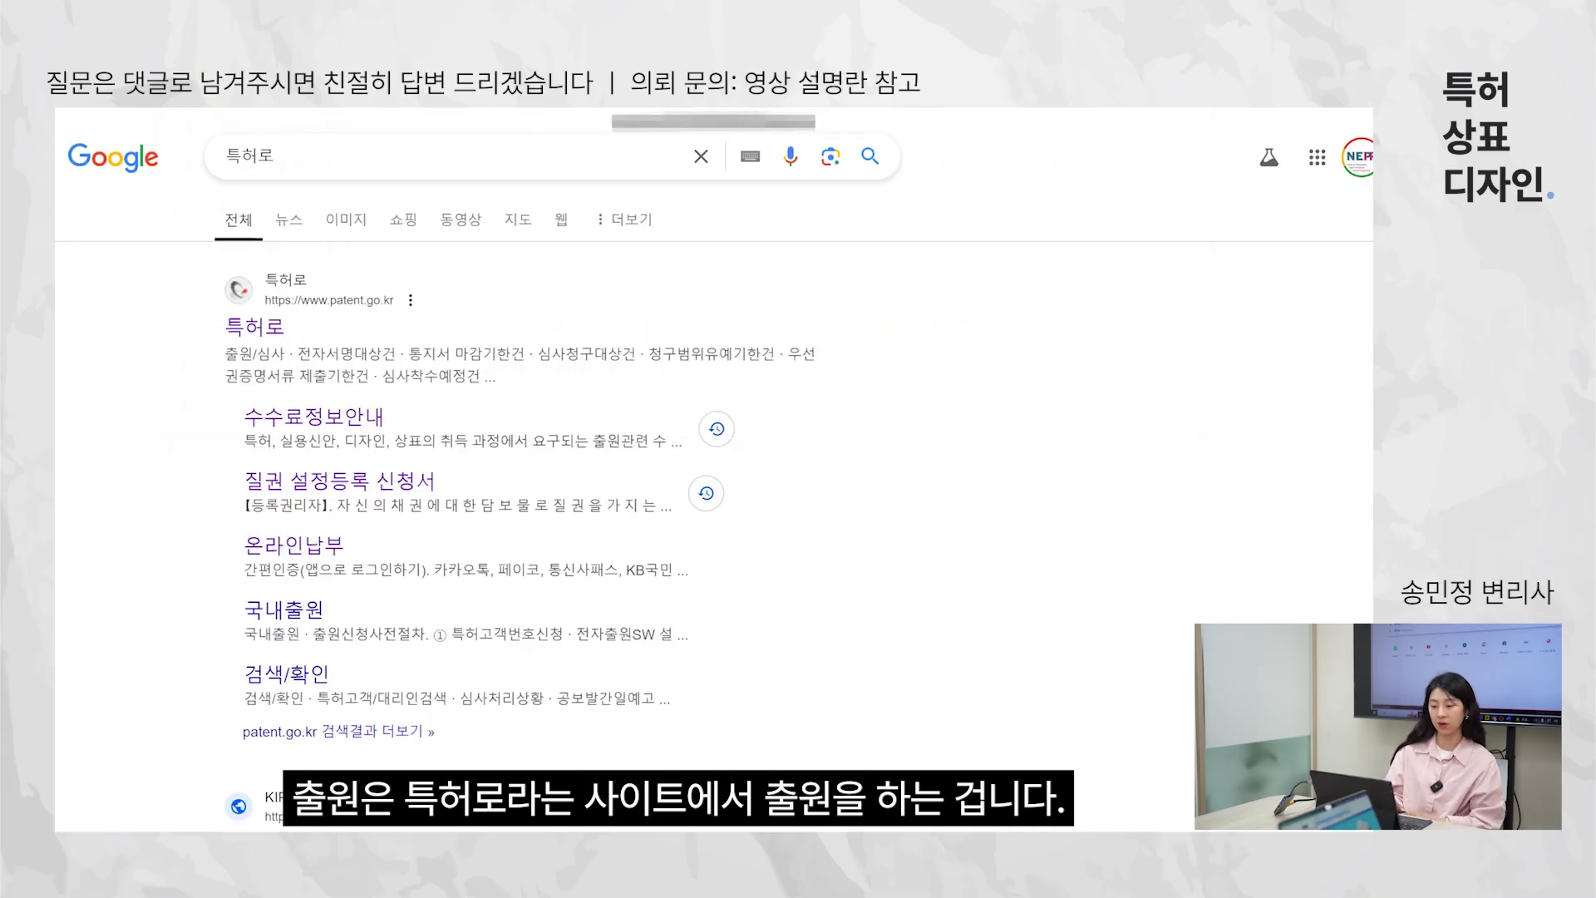
{"action": "left_click", "coordinate": [255, 333]}
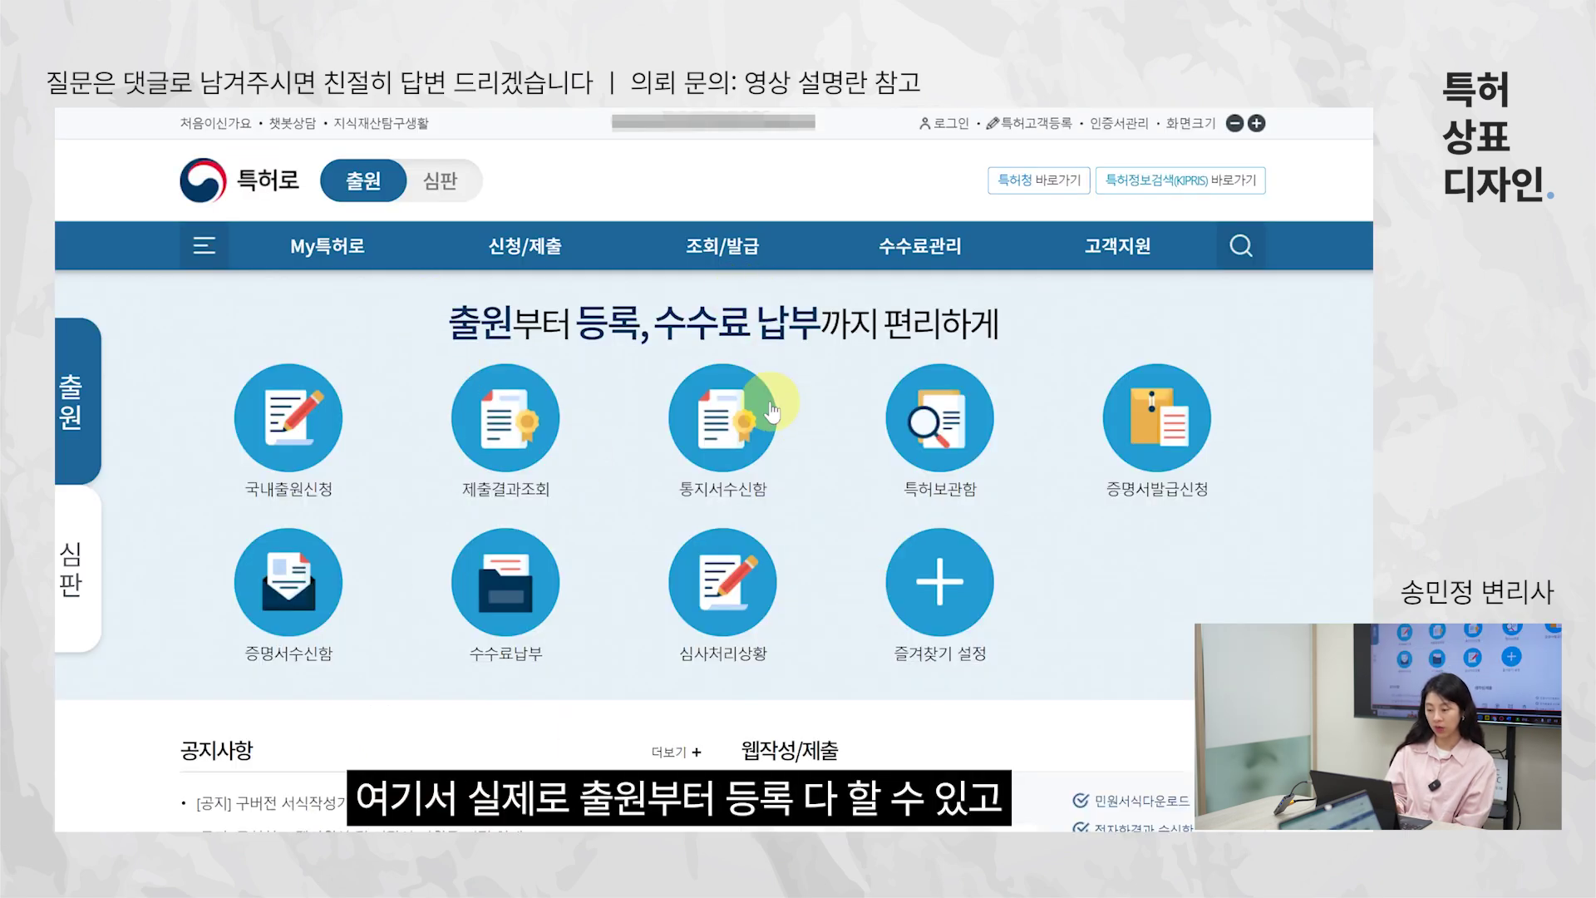
{"action": "scroll", "coordinate": [966, 315], "scroll_direction": "down", "scroll_amount": 5}
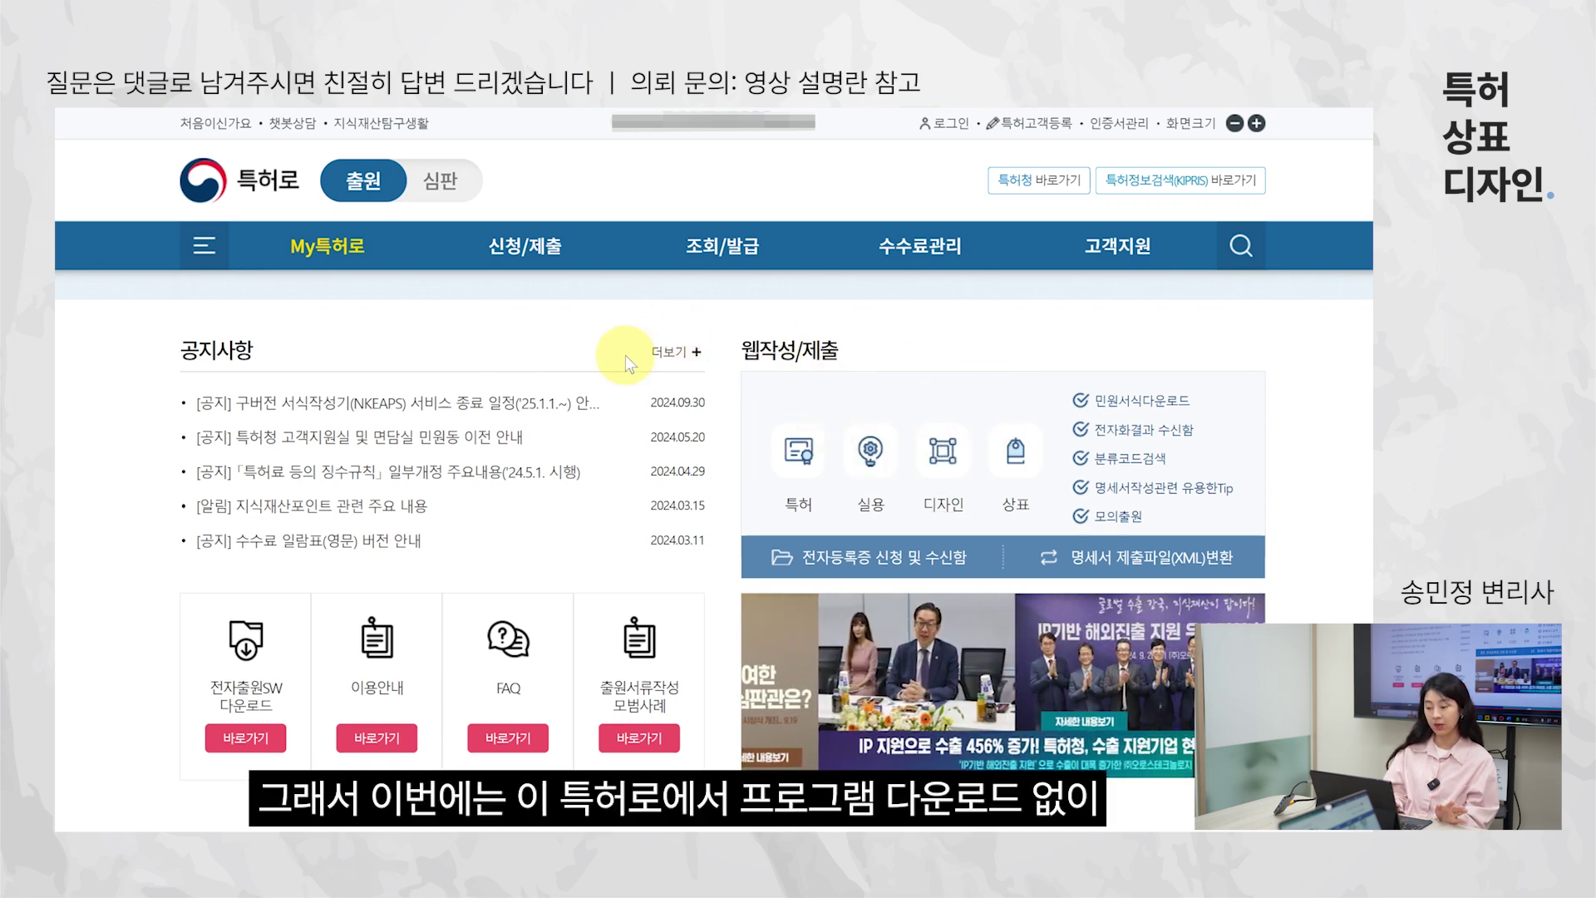
- Open the 특허고객등록 (patent customer registration) application page
{"action": "mouse_move", "coordinate": [309, 239]}
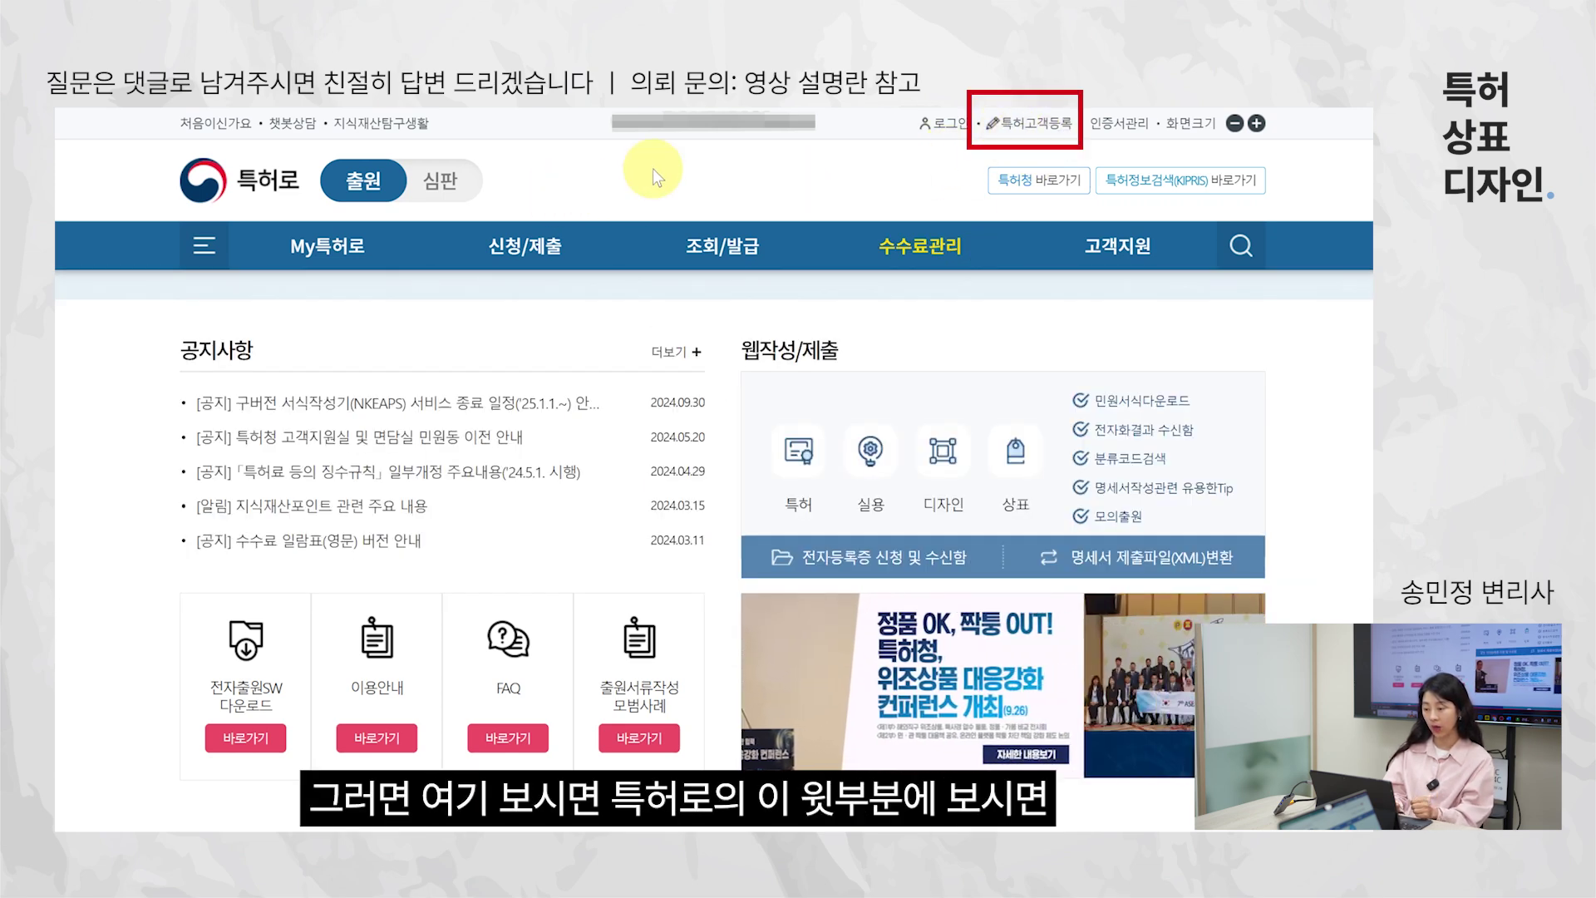
{"action": "left_click", "coordinate": [1031, 126]}
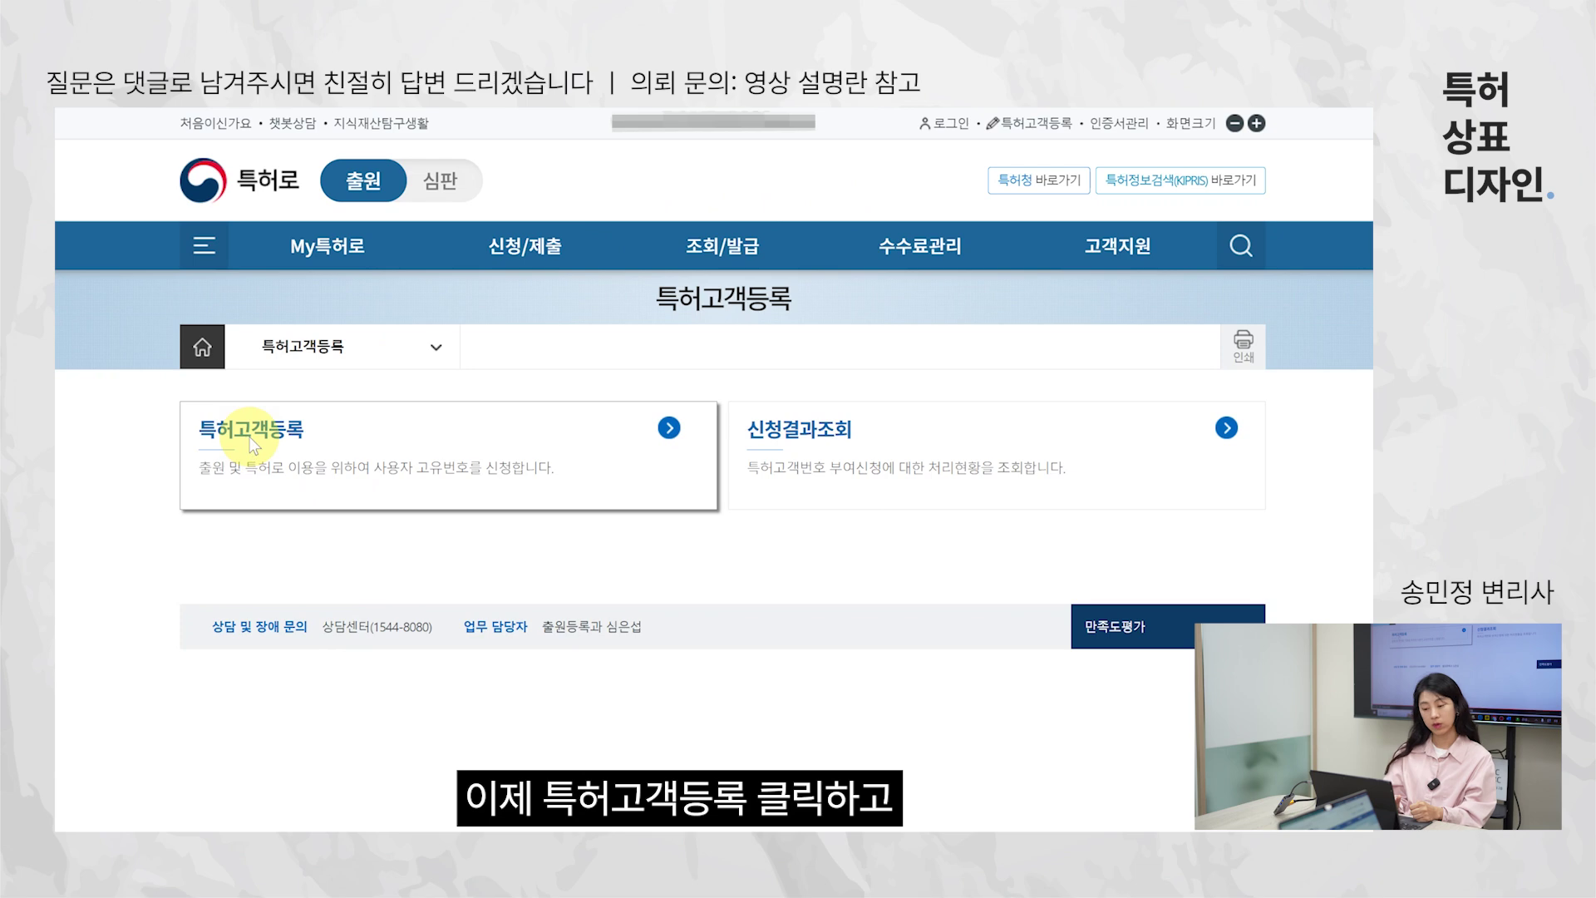
{"action": "left_click", "coordinate": [252, 445]}
- Examine the software installation guide and the table of files and documents required for a patent customer number application
{"action": "scroll", "coordinate": [154, 546], "scroll_direction": "up", "scroll_amount": 5}
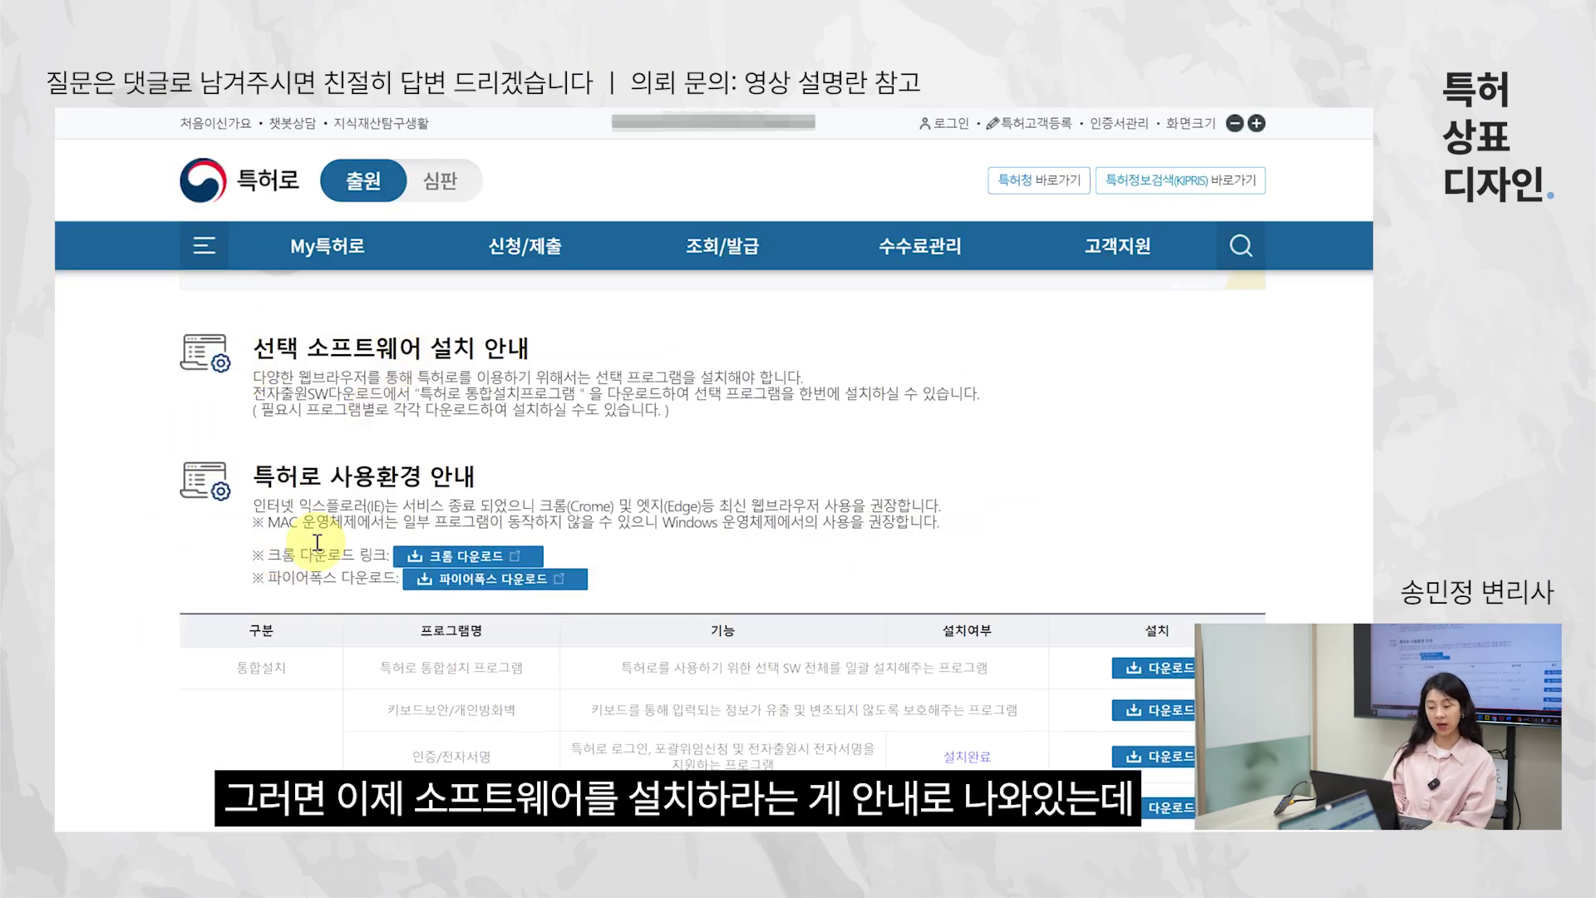
{"action": "scroll", "coordinate": [158, 586], "scroll_direction": "down", "scroll_amount": 4}
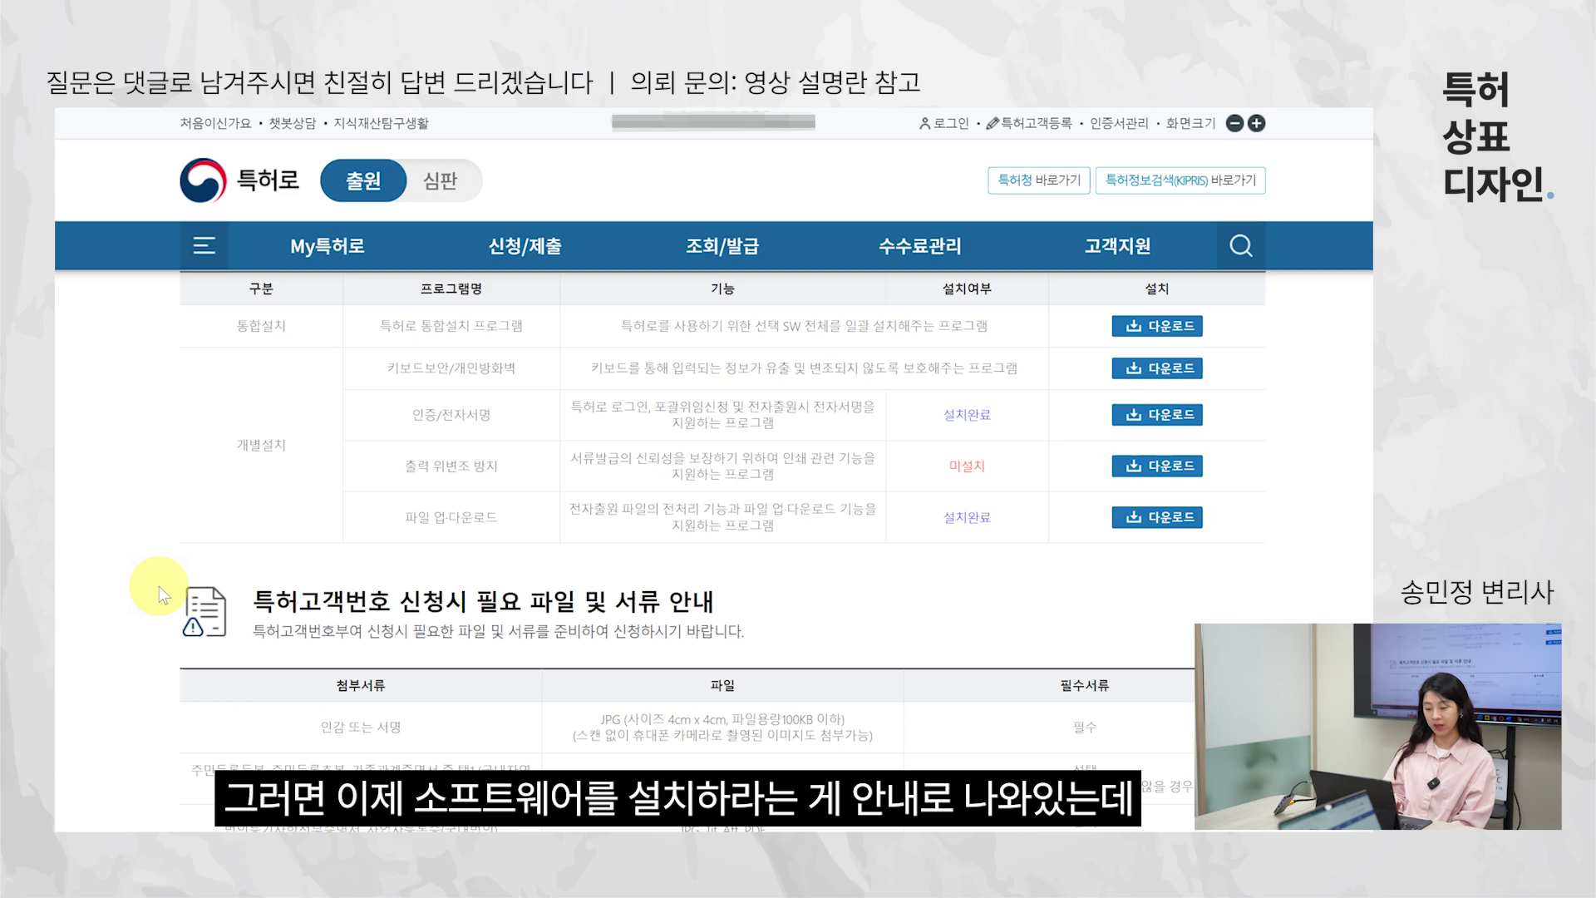
{"action": "scroll", "coordinate": [158, 586], "scroll_direction": "down", "scroll_amount": 3}
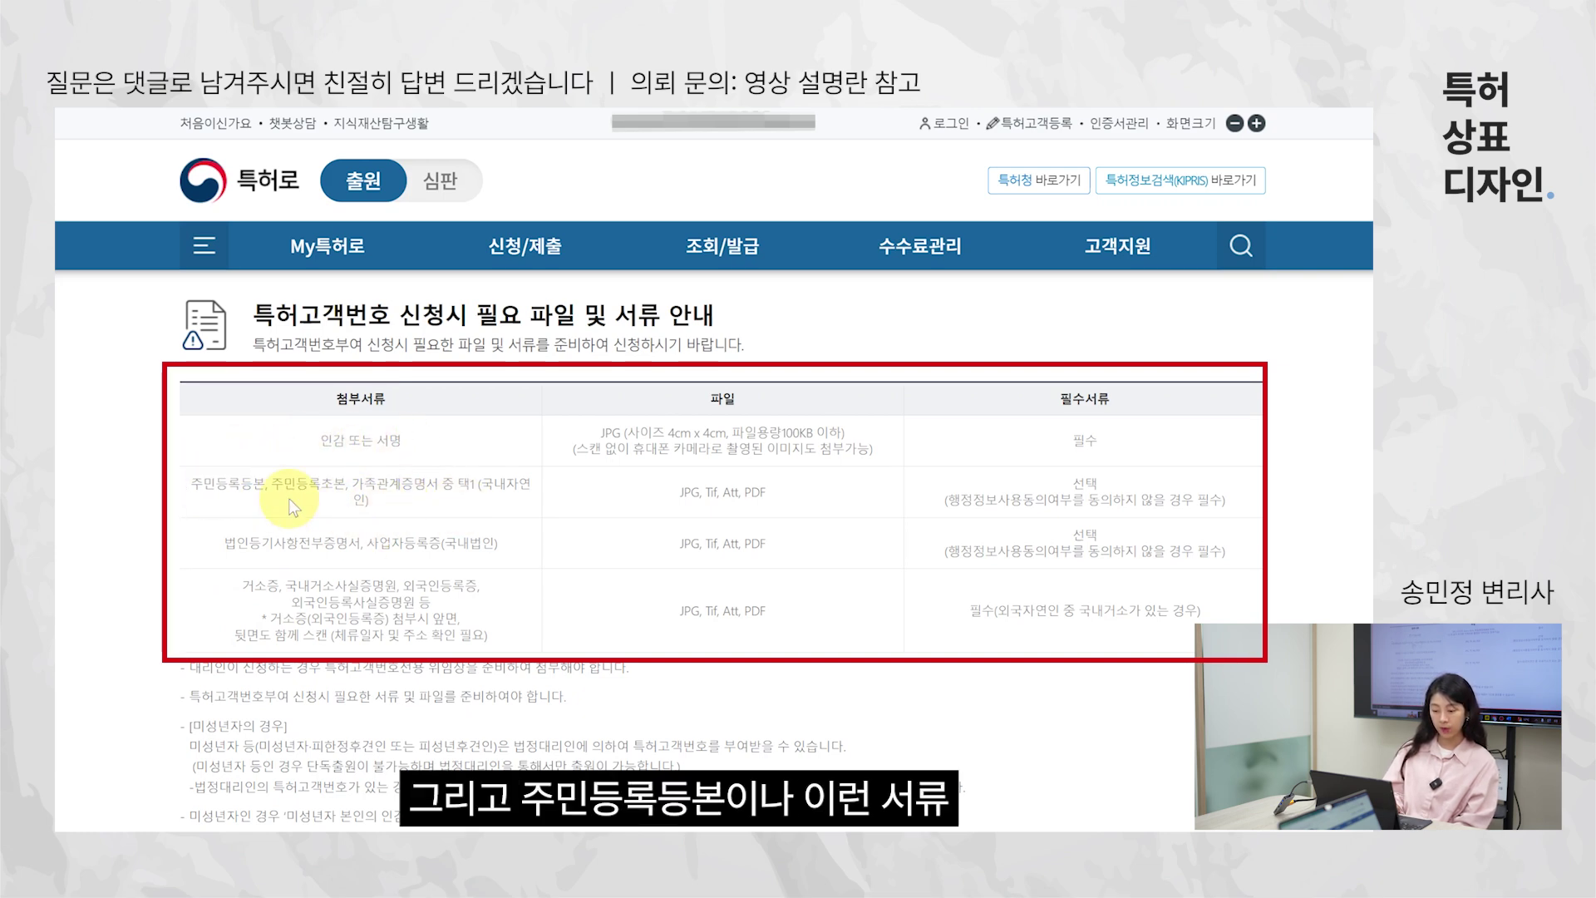
{"action": "scroll", "coordinate": [288, 499], "scroll_direction": "down", "scroll_amount": 1}
{"action": "left_click_drag", "start_coordinate": [213, 471], "coordinate": [445, 467]}
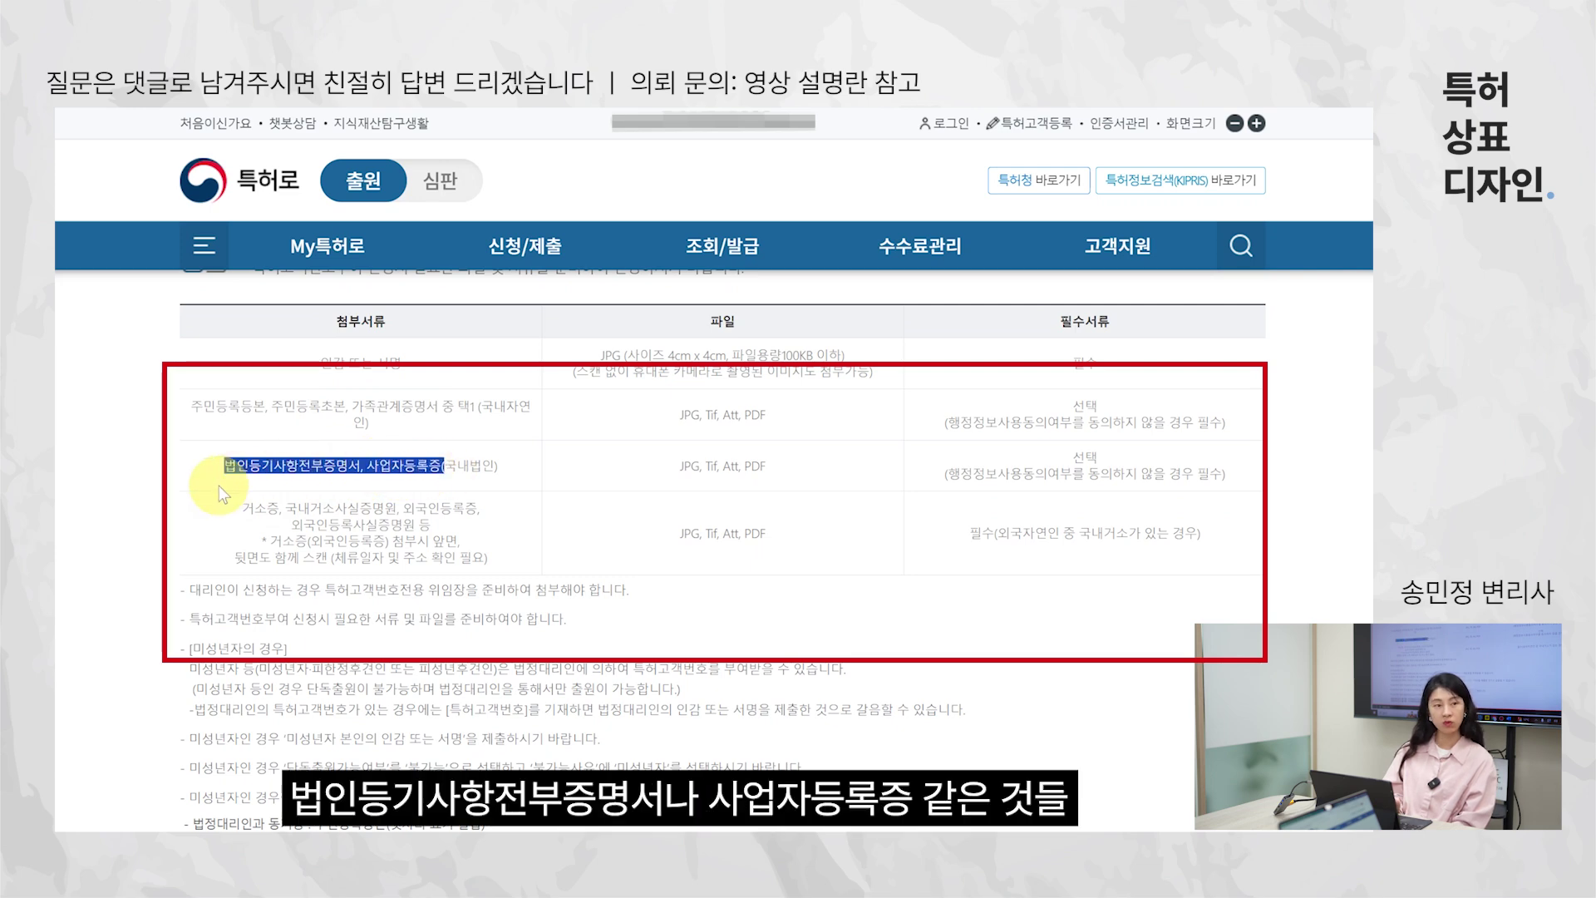
{"action": "left_click", "coordinate": [205, 465]}
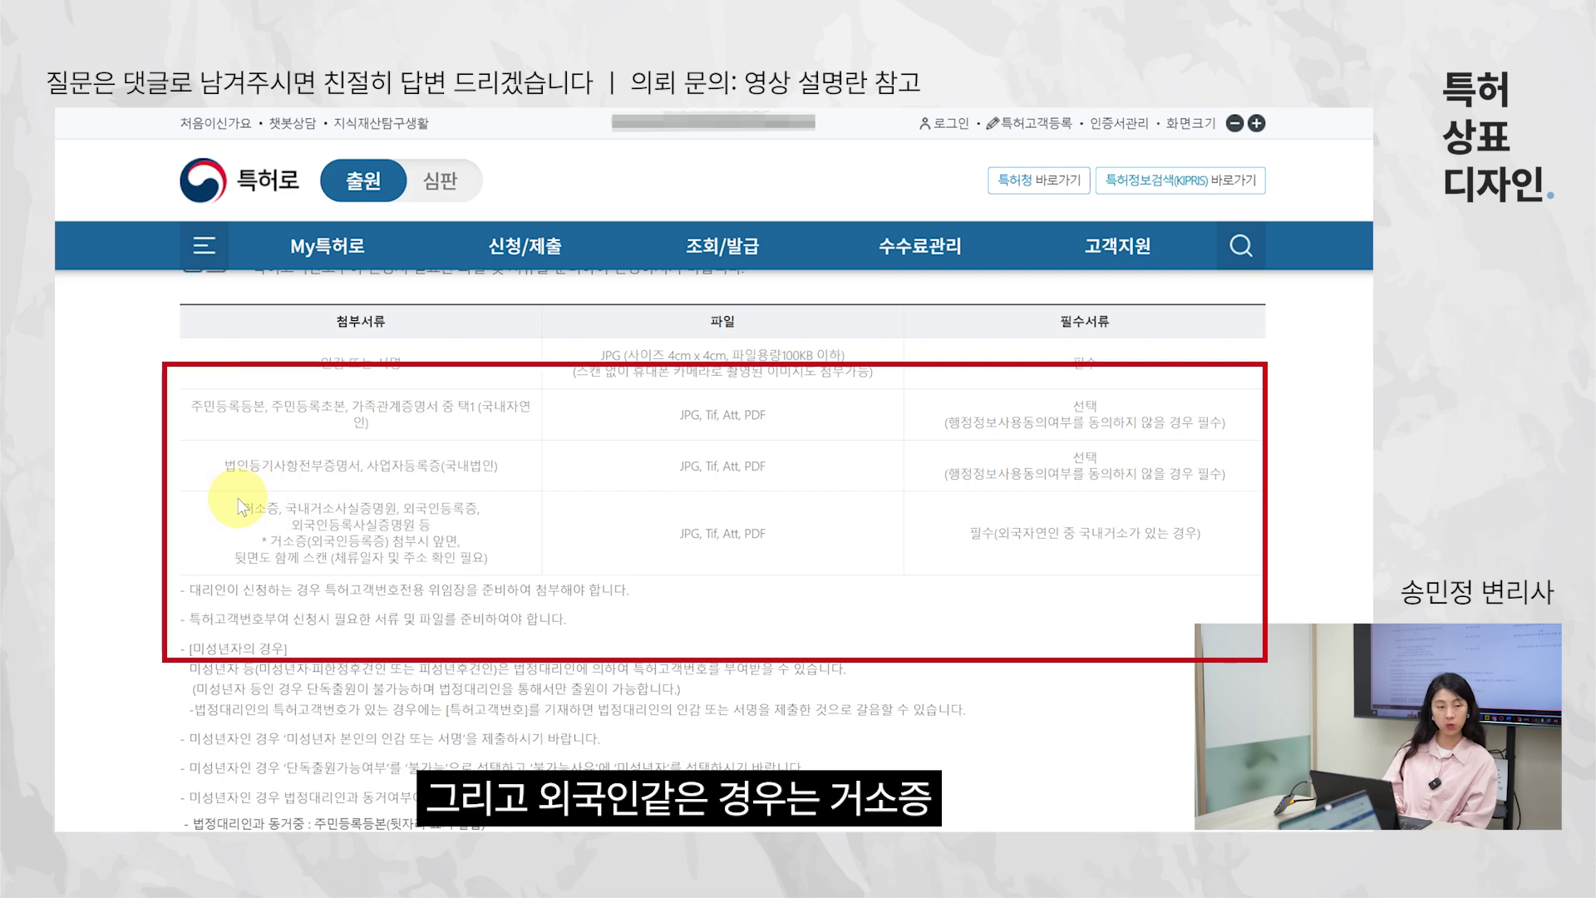
{"action": "scroll", "coordinate": [188, 536], "scroll_direction": "down", "scroll_amount": 1}
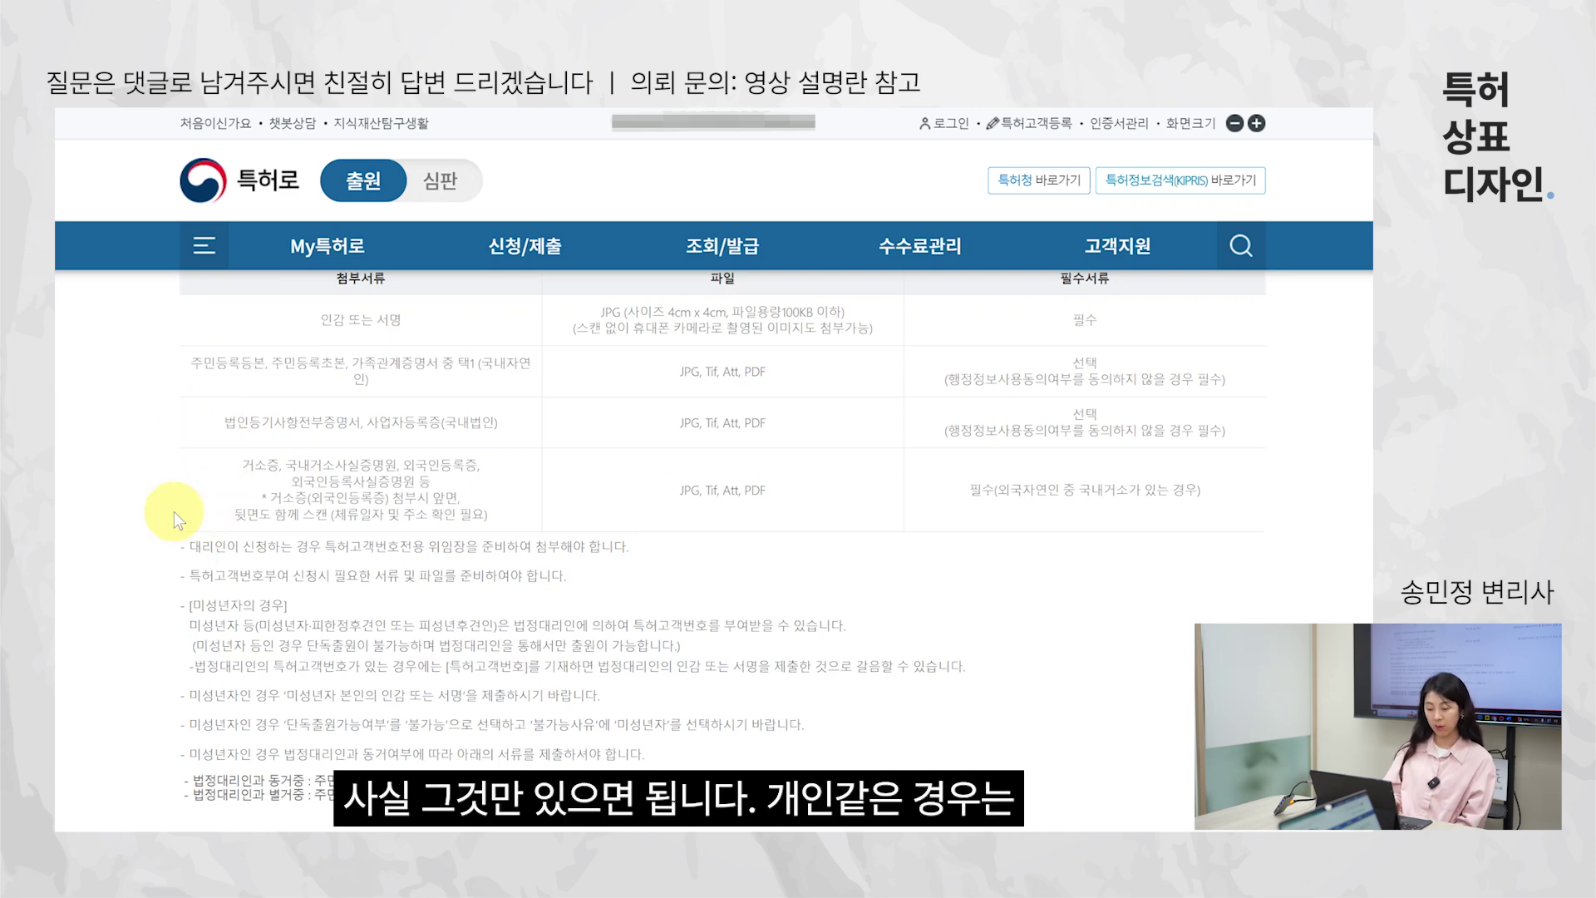
- With 국내자연인 as the customer type, enter the applicant's resident registration number and Korean and English names for real-name verification
{"action": "scroll", "coordinate": [173, 512], "scroll_direction": "down", "scroll_amount": 5}
{"action": "scroll", "coordinate": [173, 511], "scroll_direction": "down", "scroll_amount": 3}
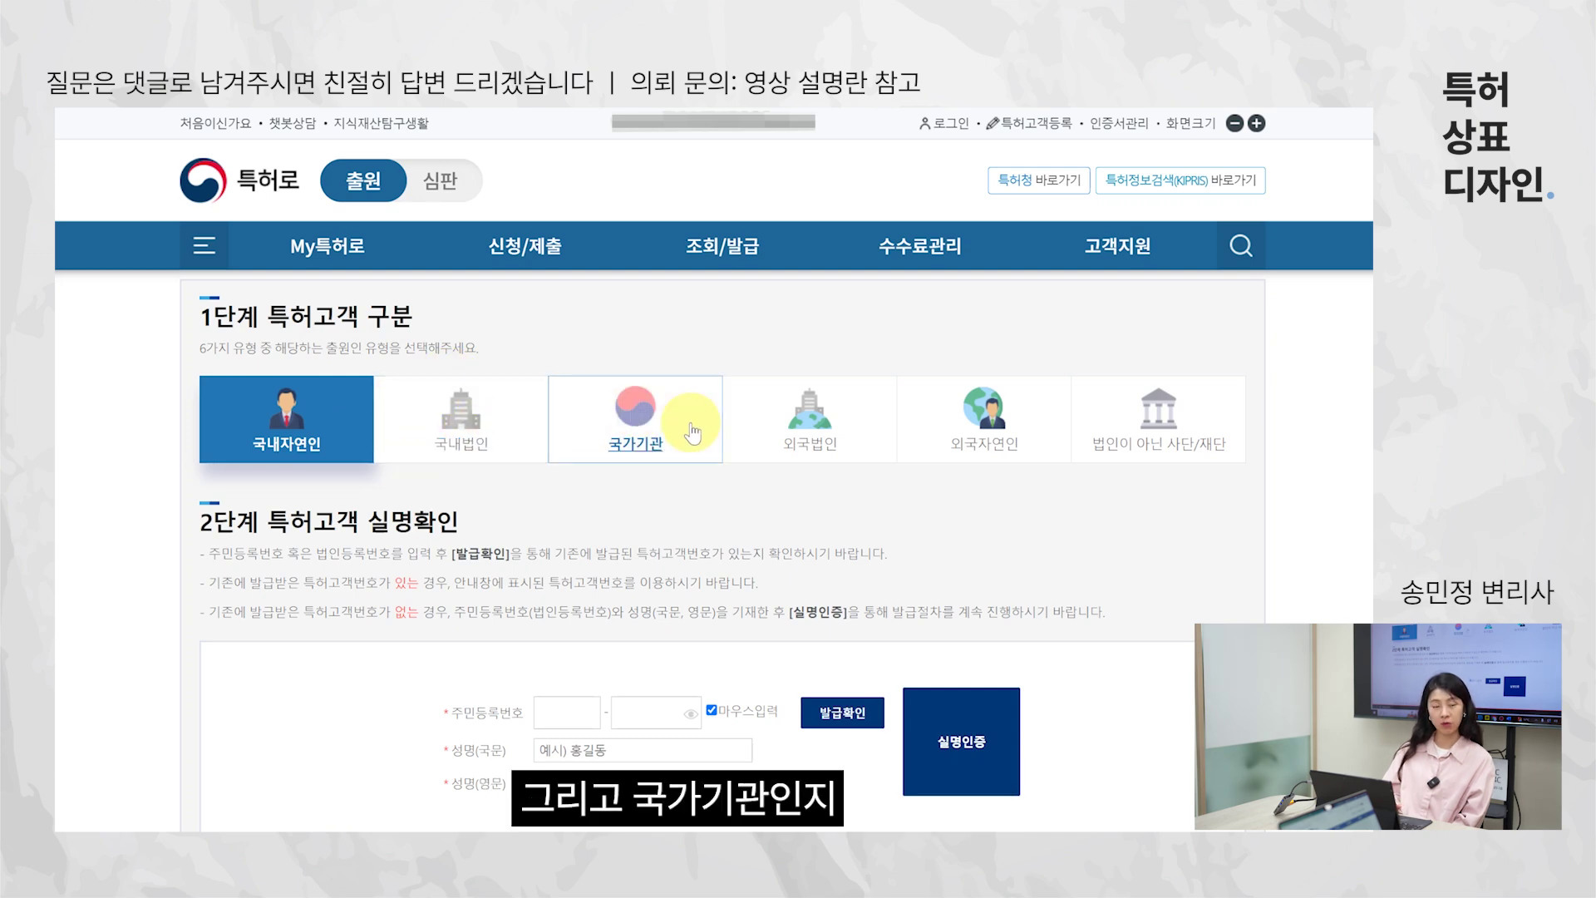
{"action": "scroll", "coordinate": [221, 545], "scroll_direction": "down", "scroll_amount": 1}
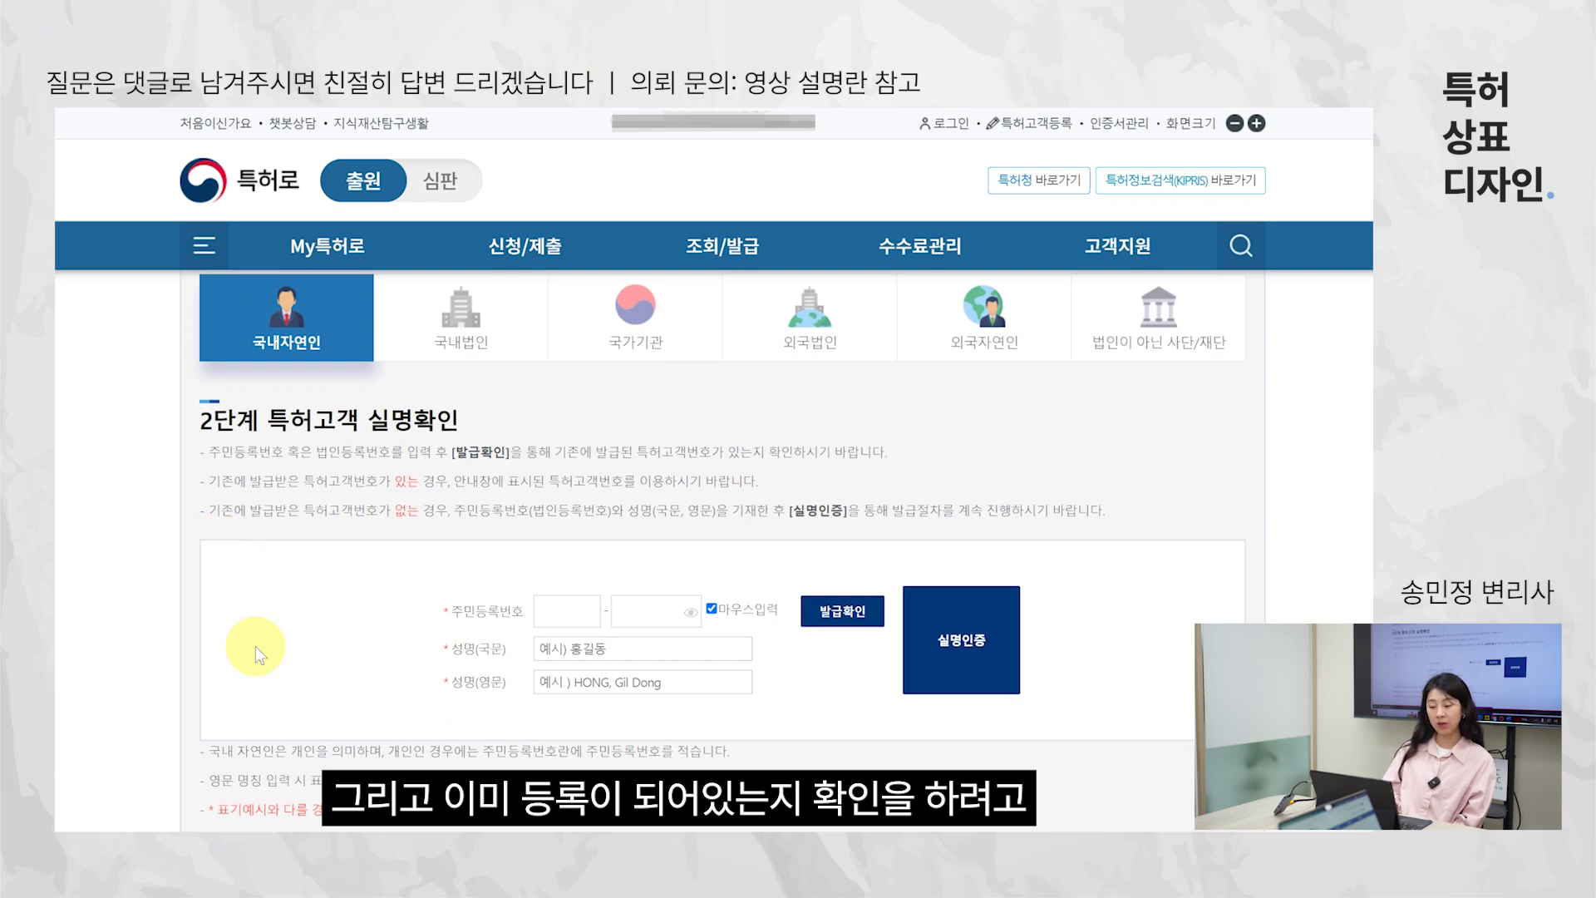
{"action": "left_click", "coordinate": [563, 618]}
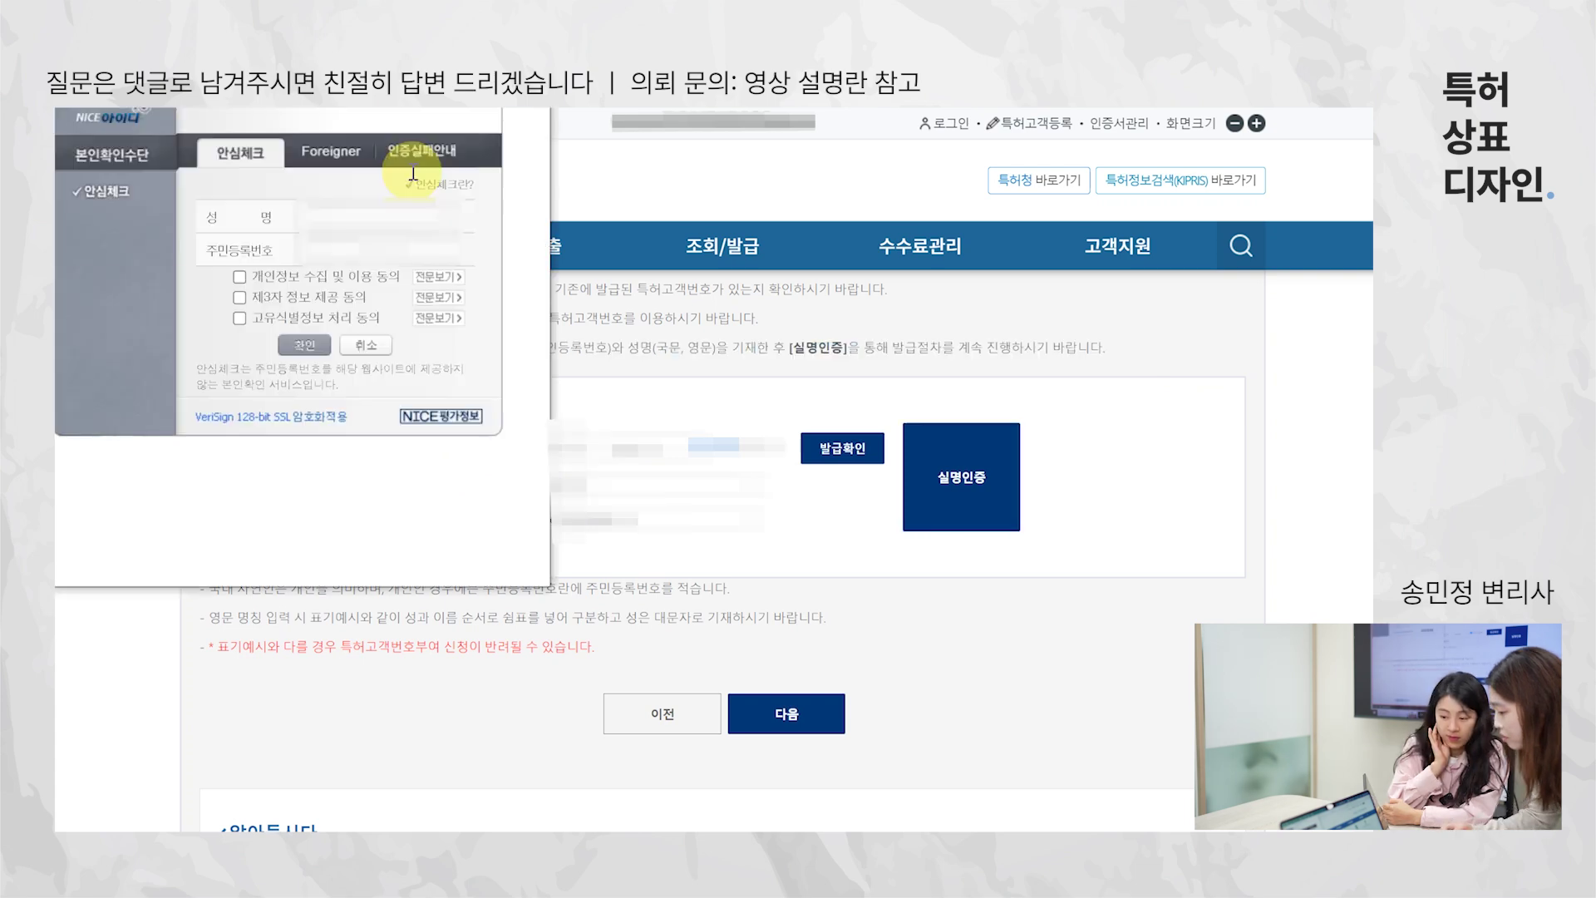
- Complete the 안심체크 identity verification with the applicant's name, resident registration number and consents, and proceed to the customer information form
{"action": "left_click", "coordinate": [478, 237]}
{"action": "left_click", "coordinate": [382, 225]}
{"action": "left_click", "coordinate": [383, 225]}
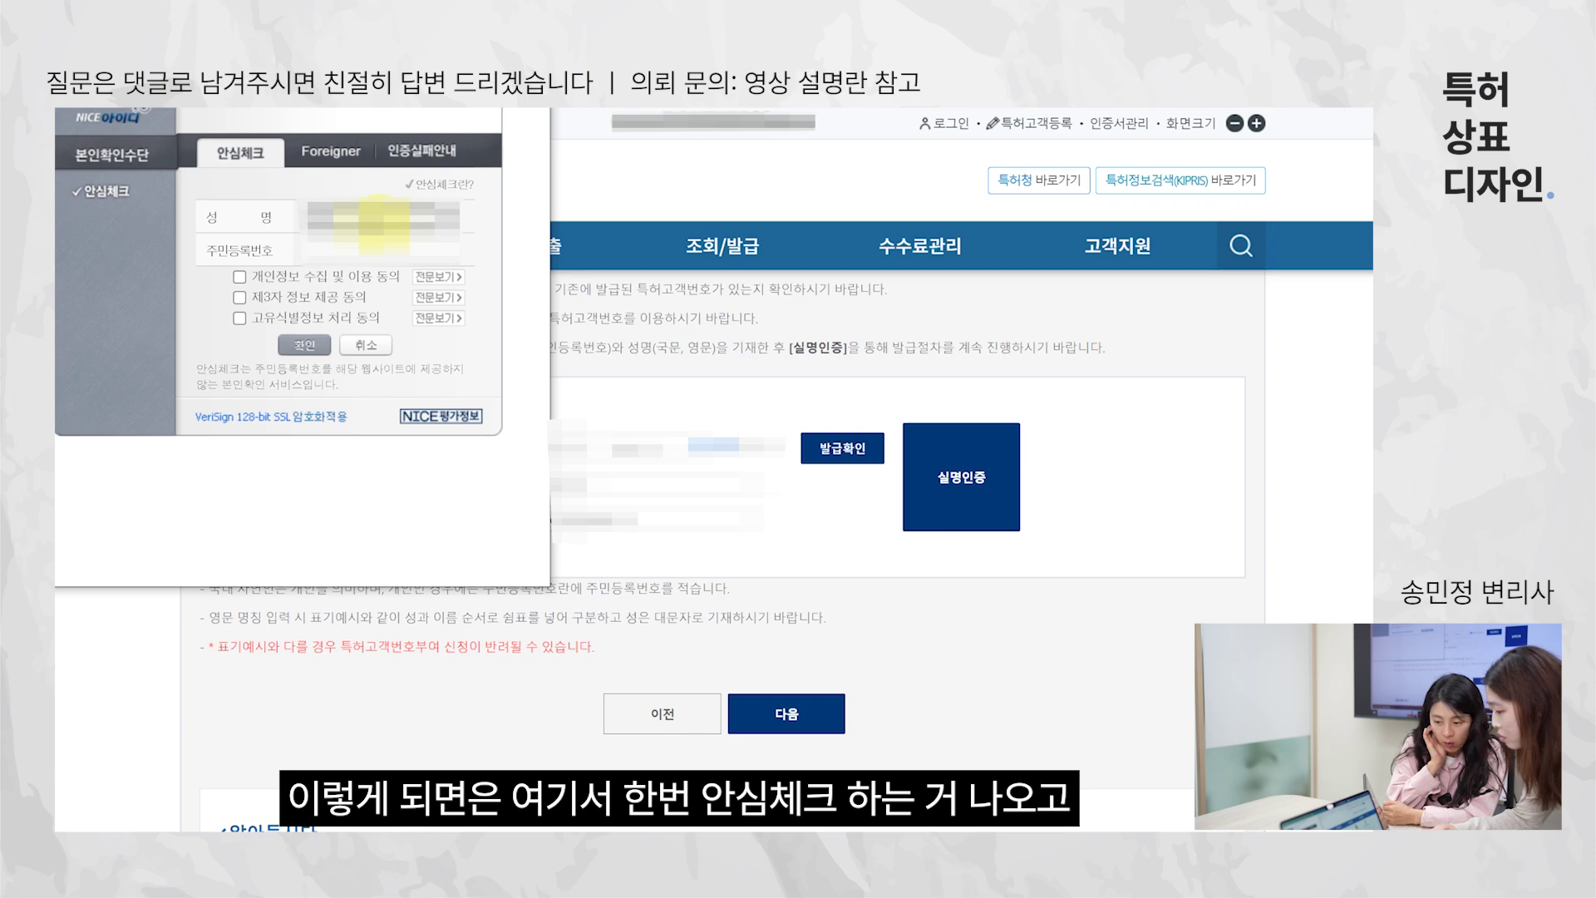
{"action": "left_click", "coordinate": [333, 249]}
{"action": "left_click", "coordinate": [350, 285]}
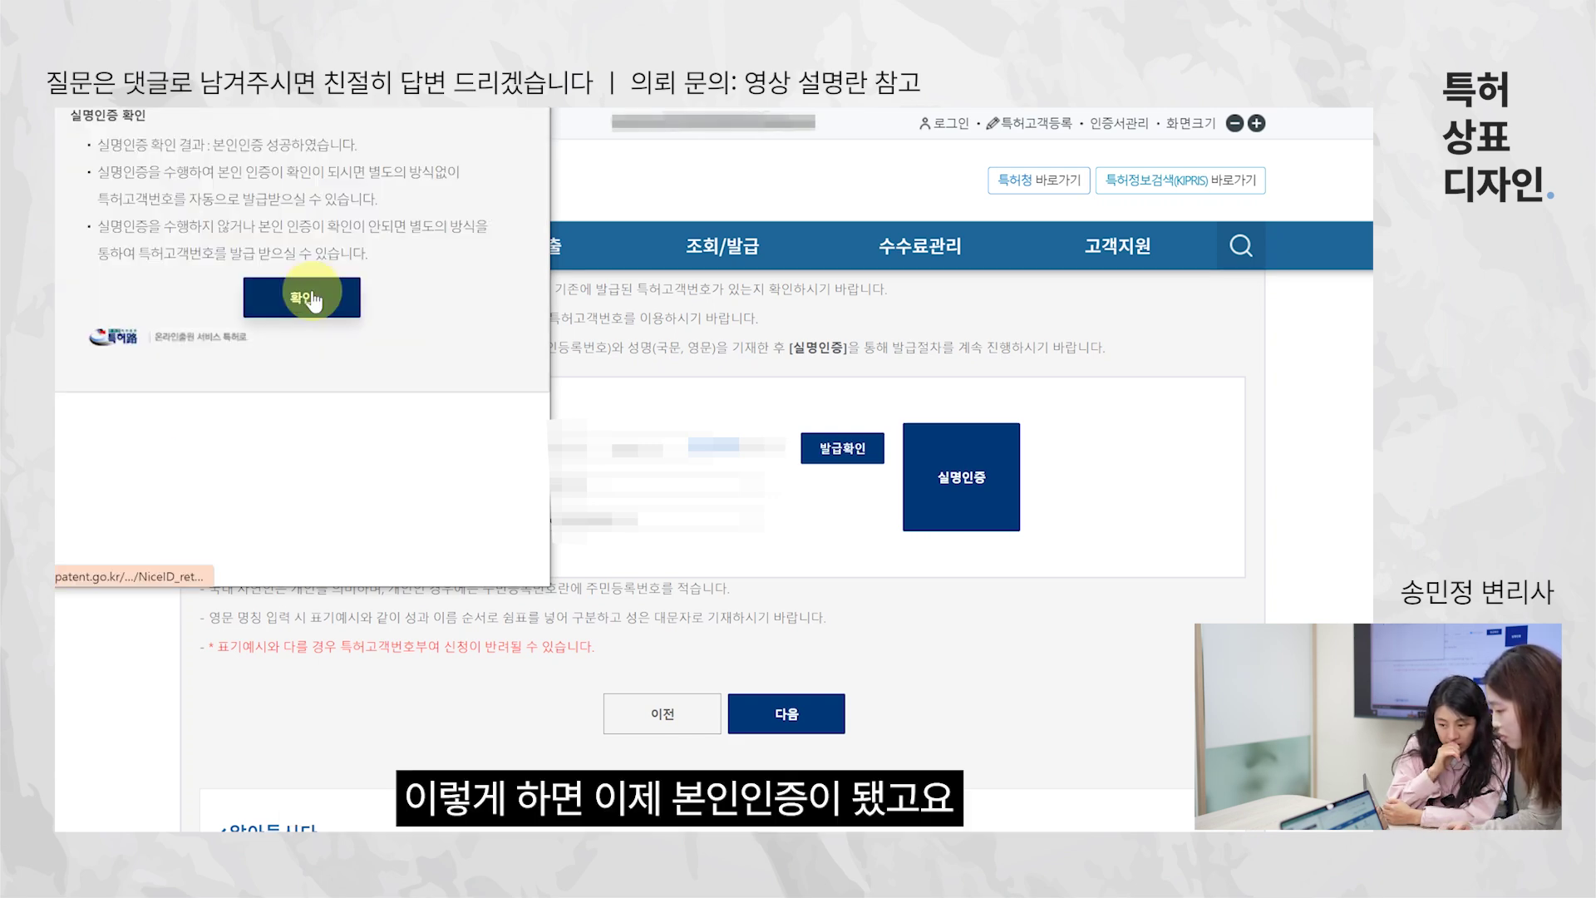
{"action": "left_click", "coordinate": [310, 299]}
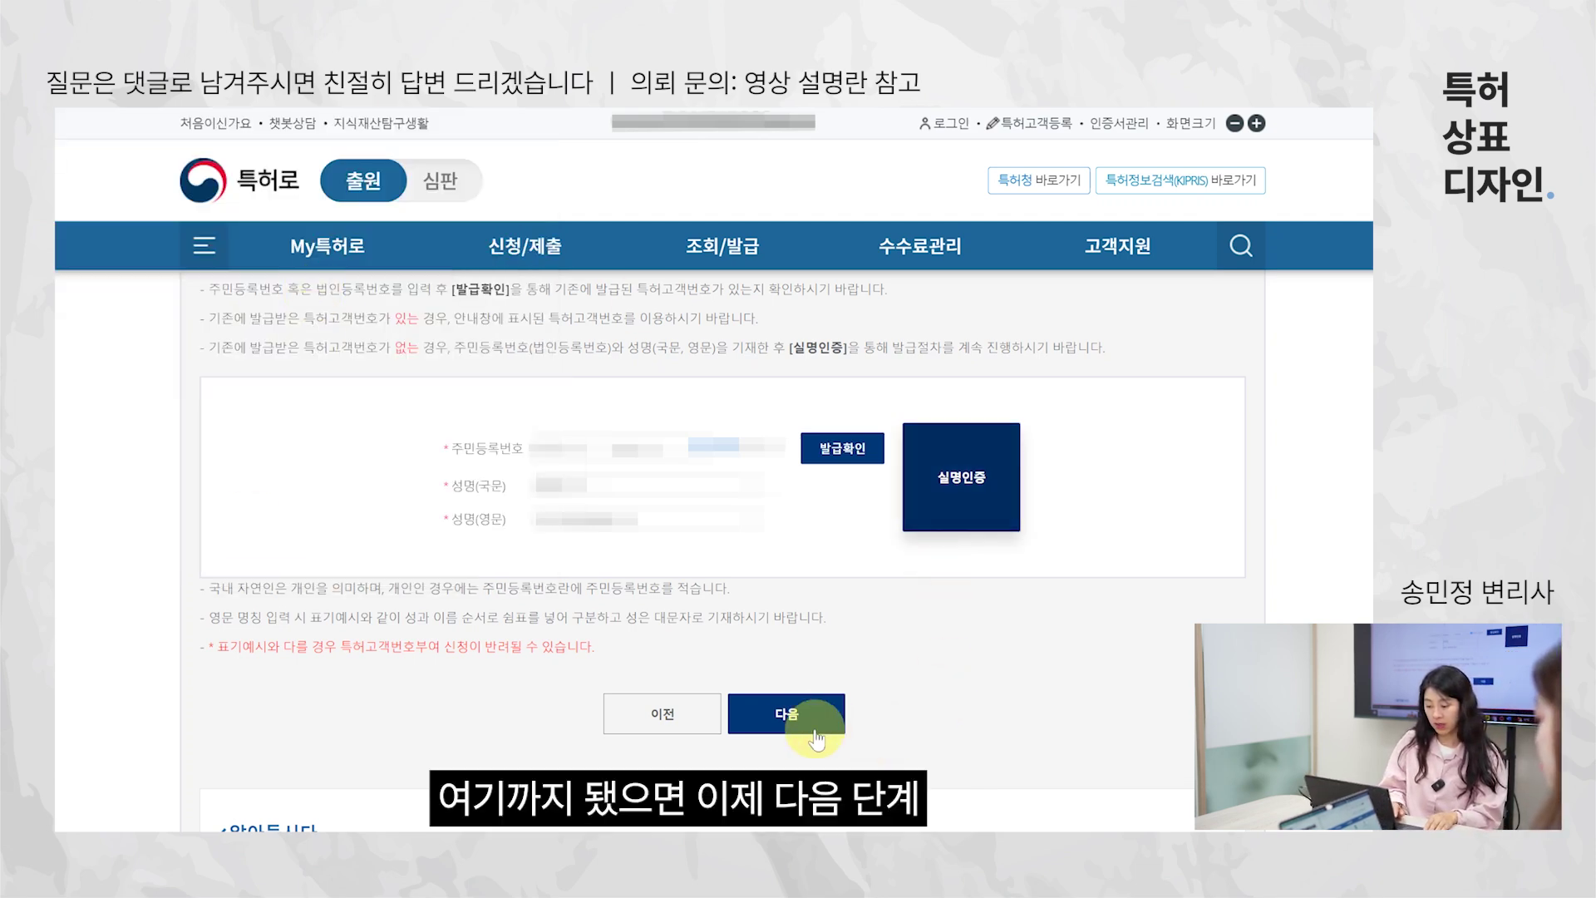
{"action": "left_click", "coordinate": [788, 716]}
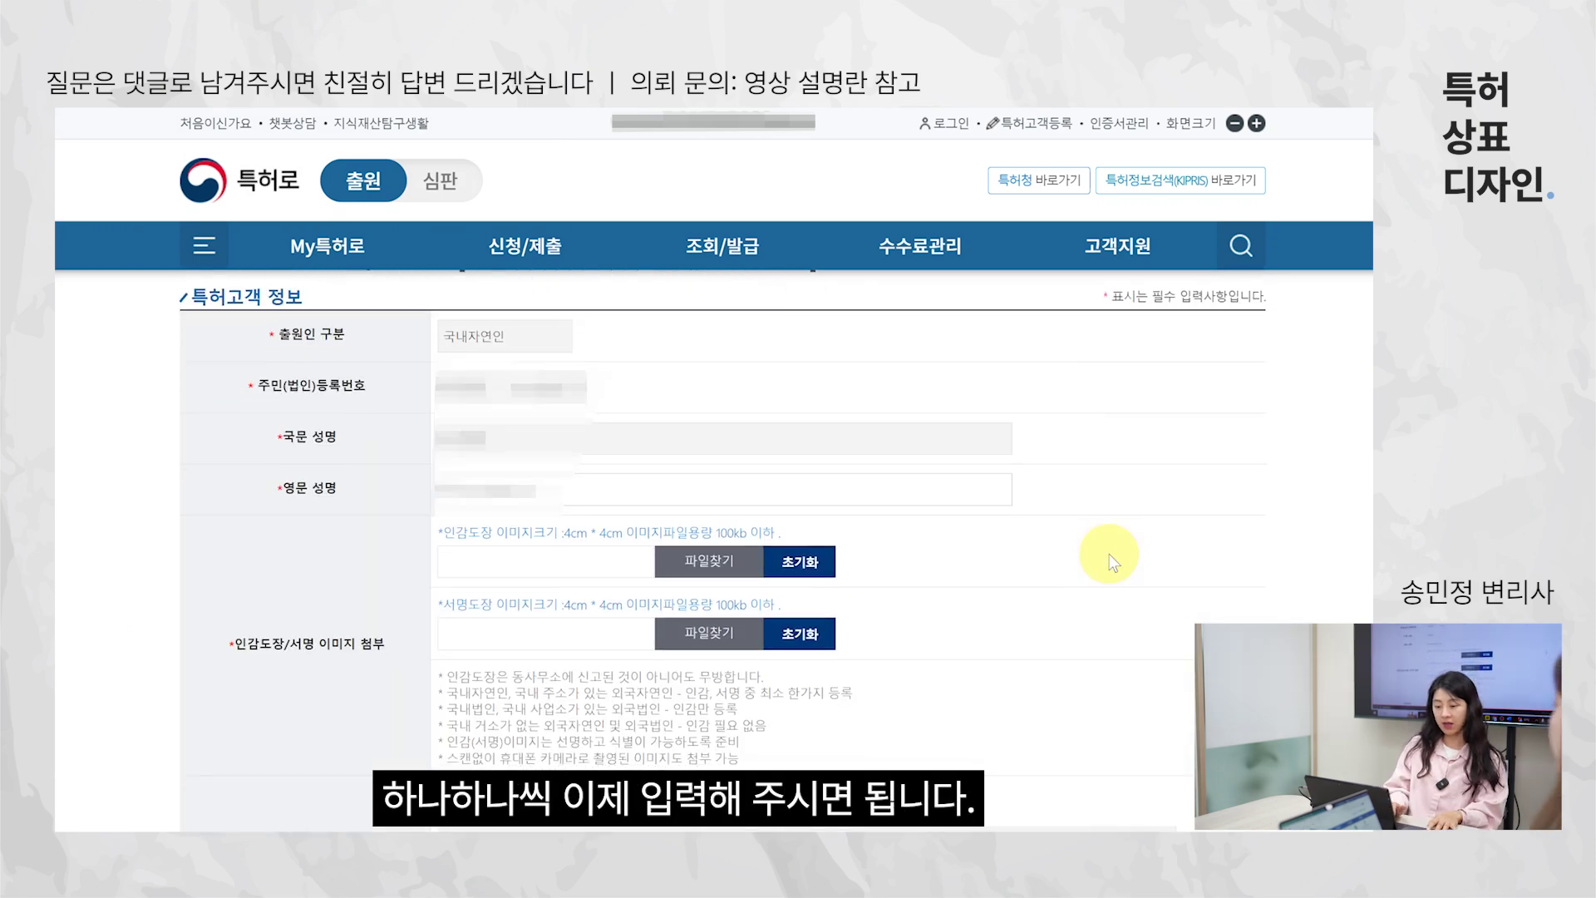
- Go through the seal or signature image and domestic address fields, and set 주소자동변경 (automatic address change) to 가능
{"action": "scroll", "coordinate": [1109, 554], "scroll_direction": "down", "scroll_amount": 1}
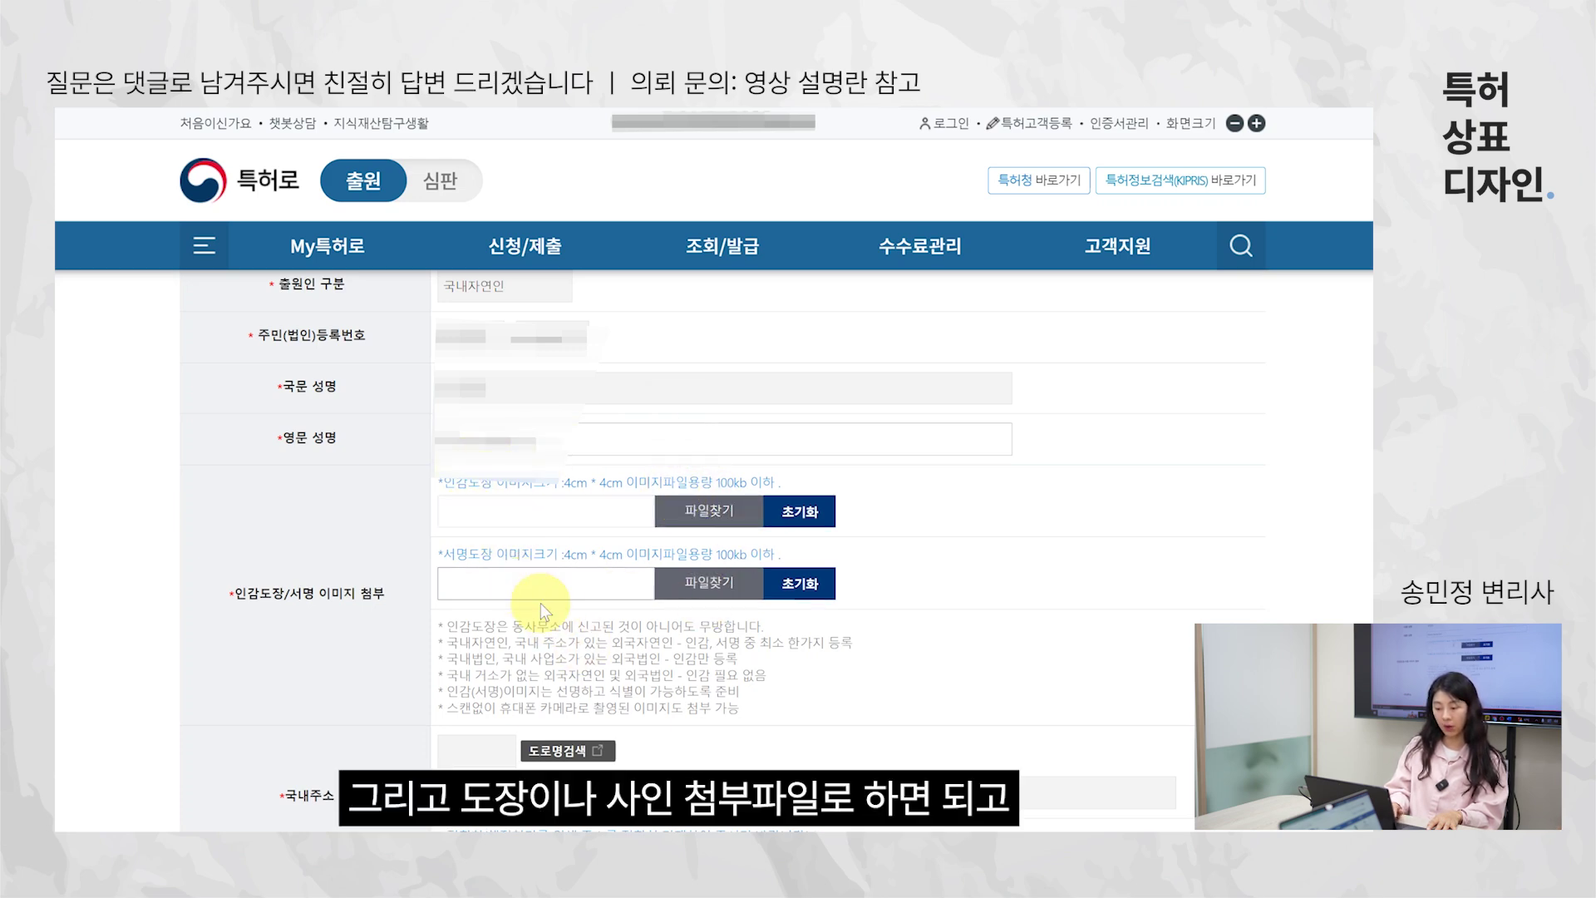
{"action": "scroll", "coordinate": [550, 541], "scroll_direction": "down", "scroll_amount": 2}
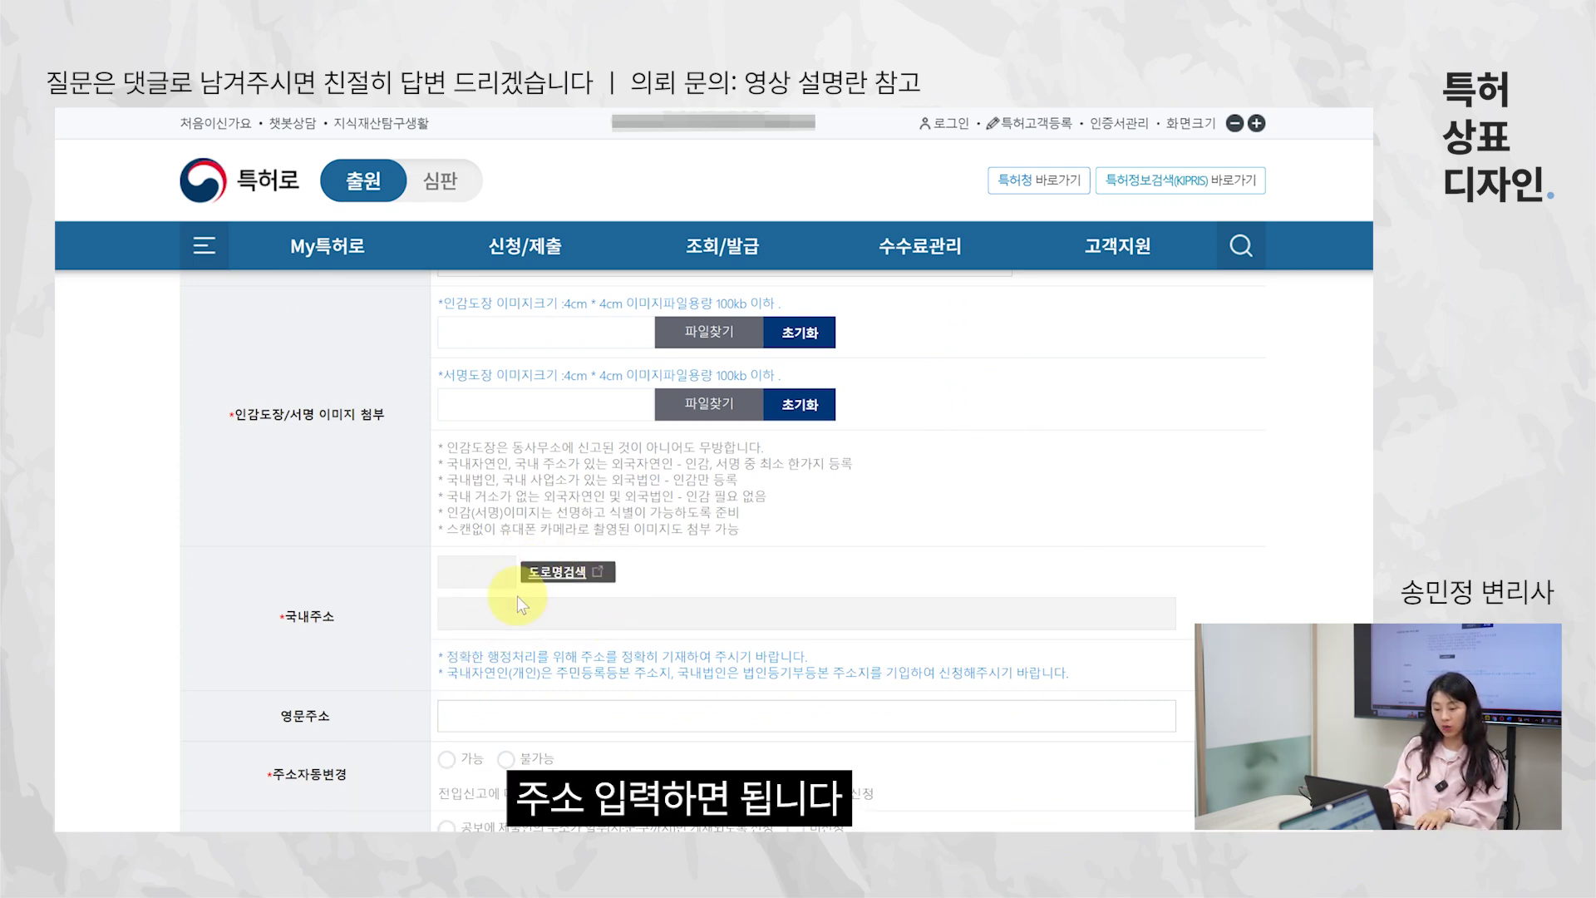
{"action": "scroll", "coordinate": [517, 596], "scroll_direction": "down", "scroll_amount": 1}
{"action": "scroll", "coordinate": [517, 596], "scroll_direction": "down", "scroll_amount": 1}
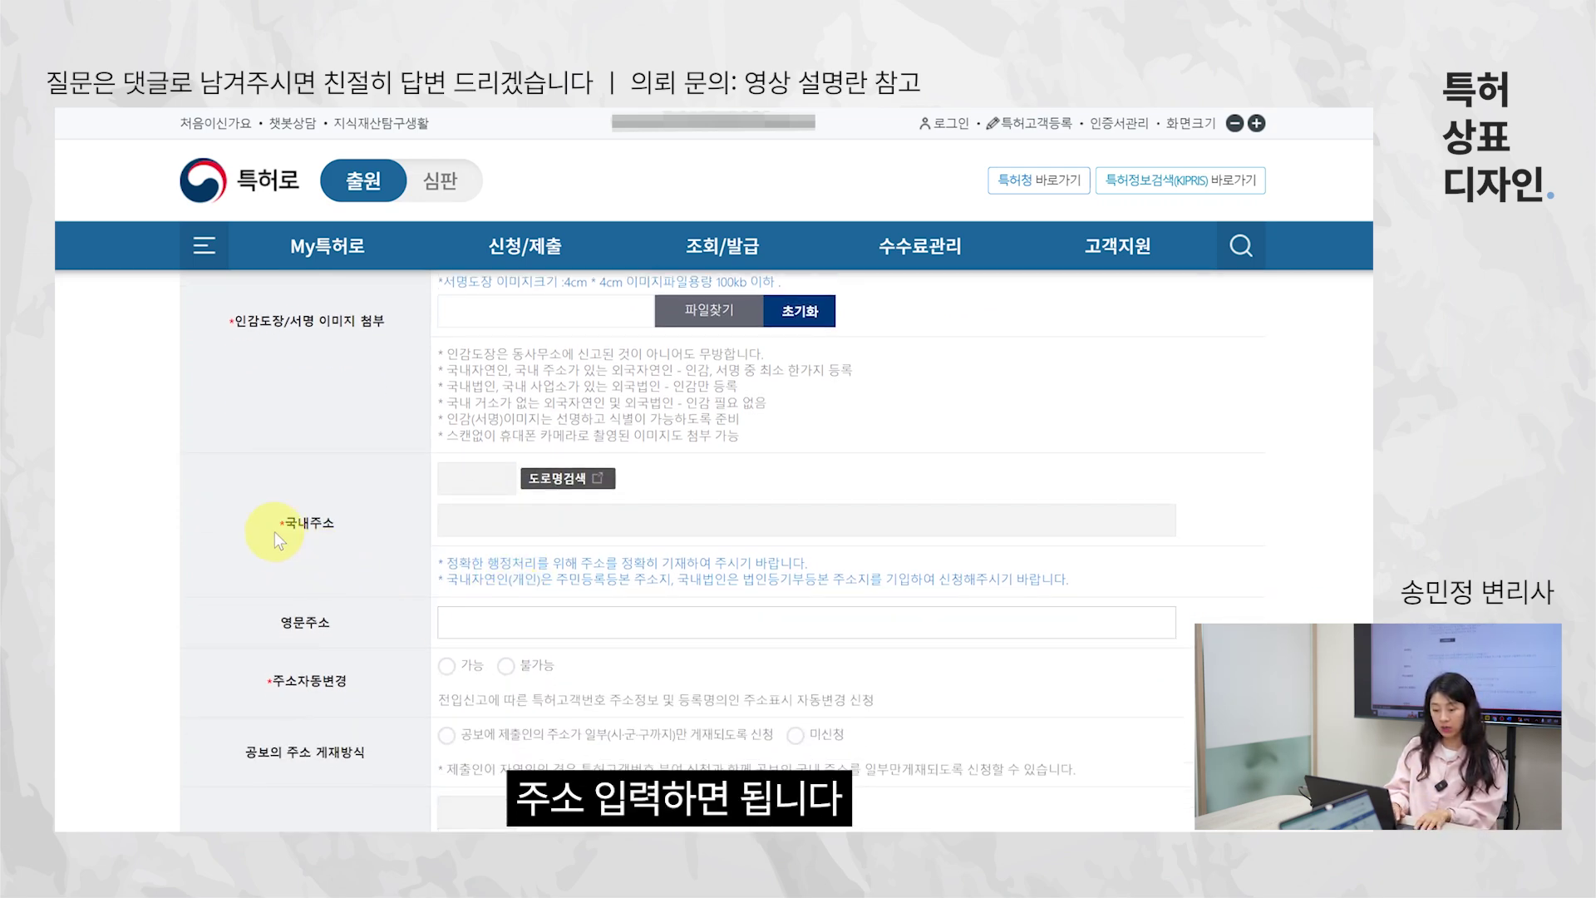
{"action": "scroll", "coordinate": [282, 685], "scroll_direction": "down", "scroll_amount": 2}
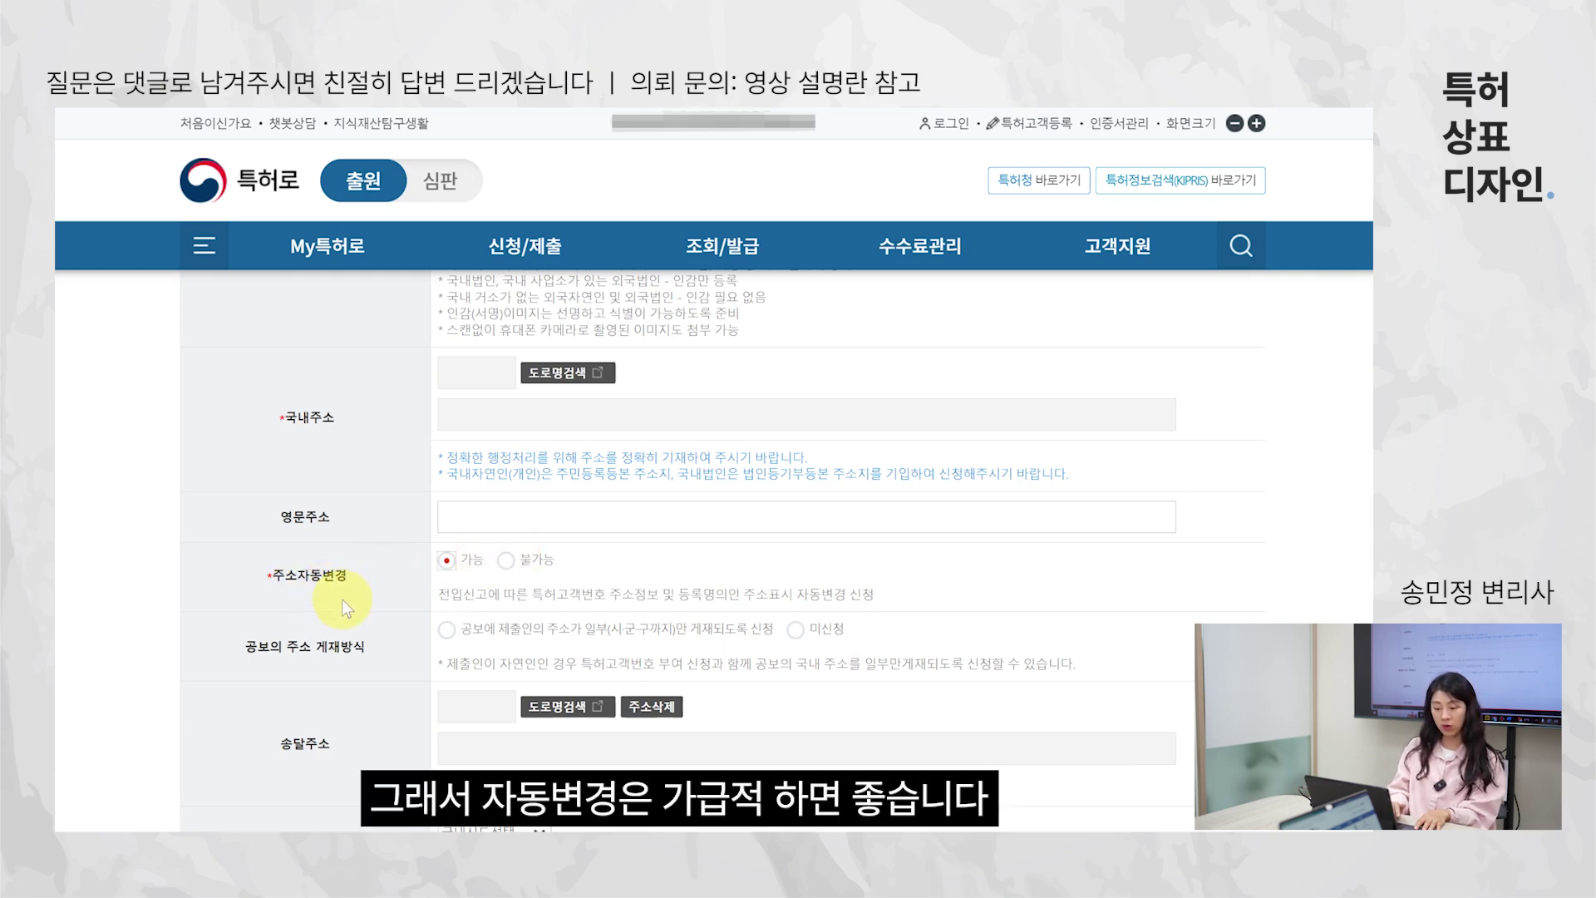
- Set the applicant's 시도/국적 (region/nationality) to 서울특별시
{"action": "scroll", "coordinate": [342, 599], "scroll_direction": "down", "scroll_amount": 2}
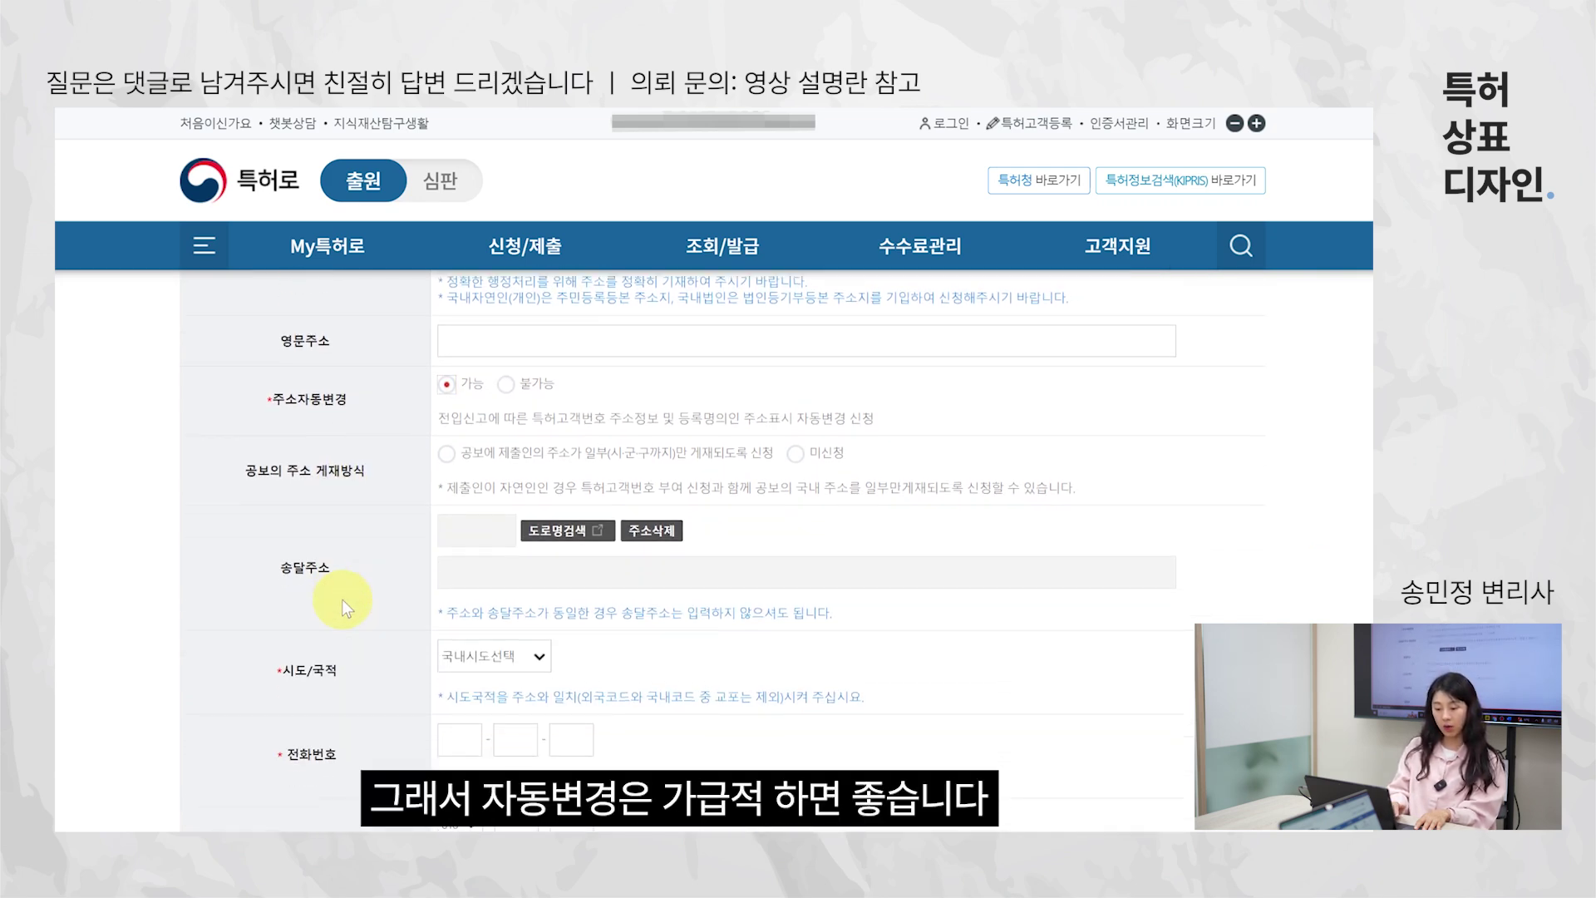
{"action": "scroll", "coordinate": [342, 599], "scroll_direction": "down", "scroll_amount": 1}
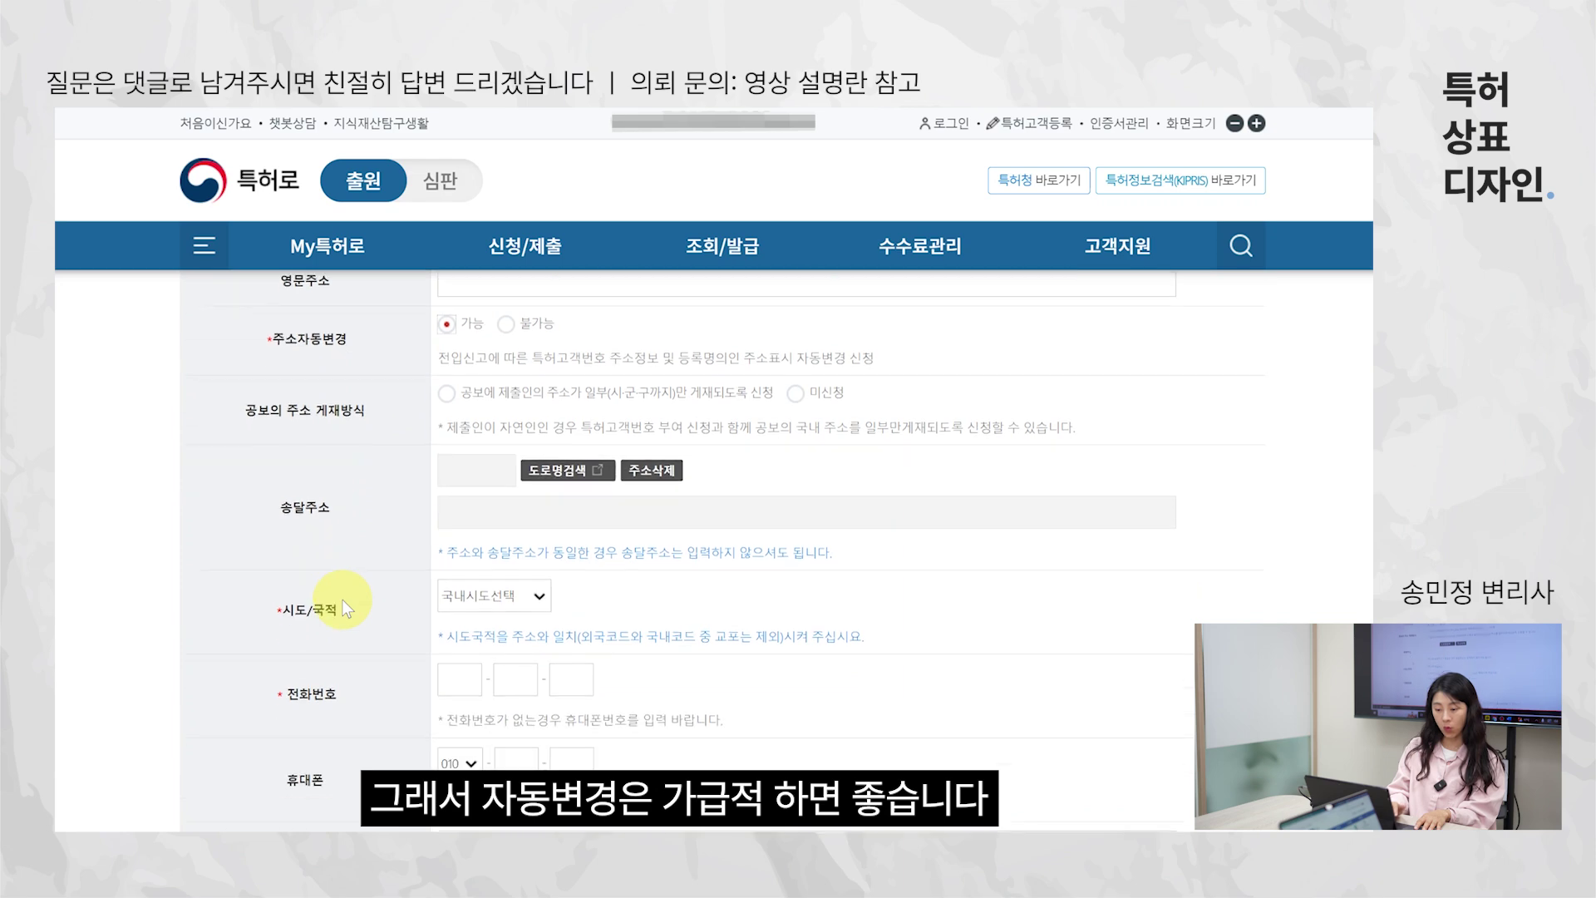
{"action": "left_click", "coordinate": [485, 596]}
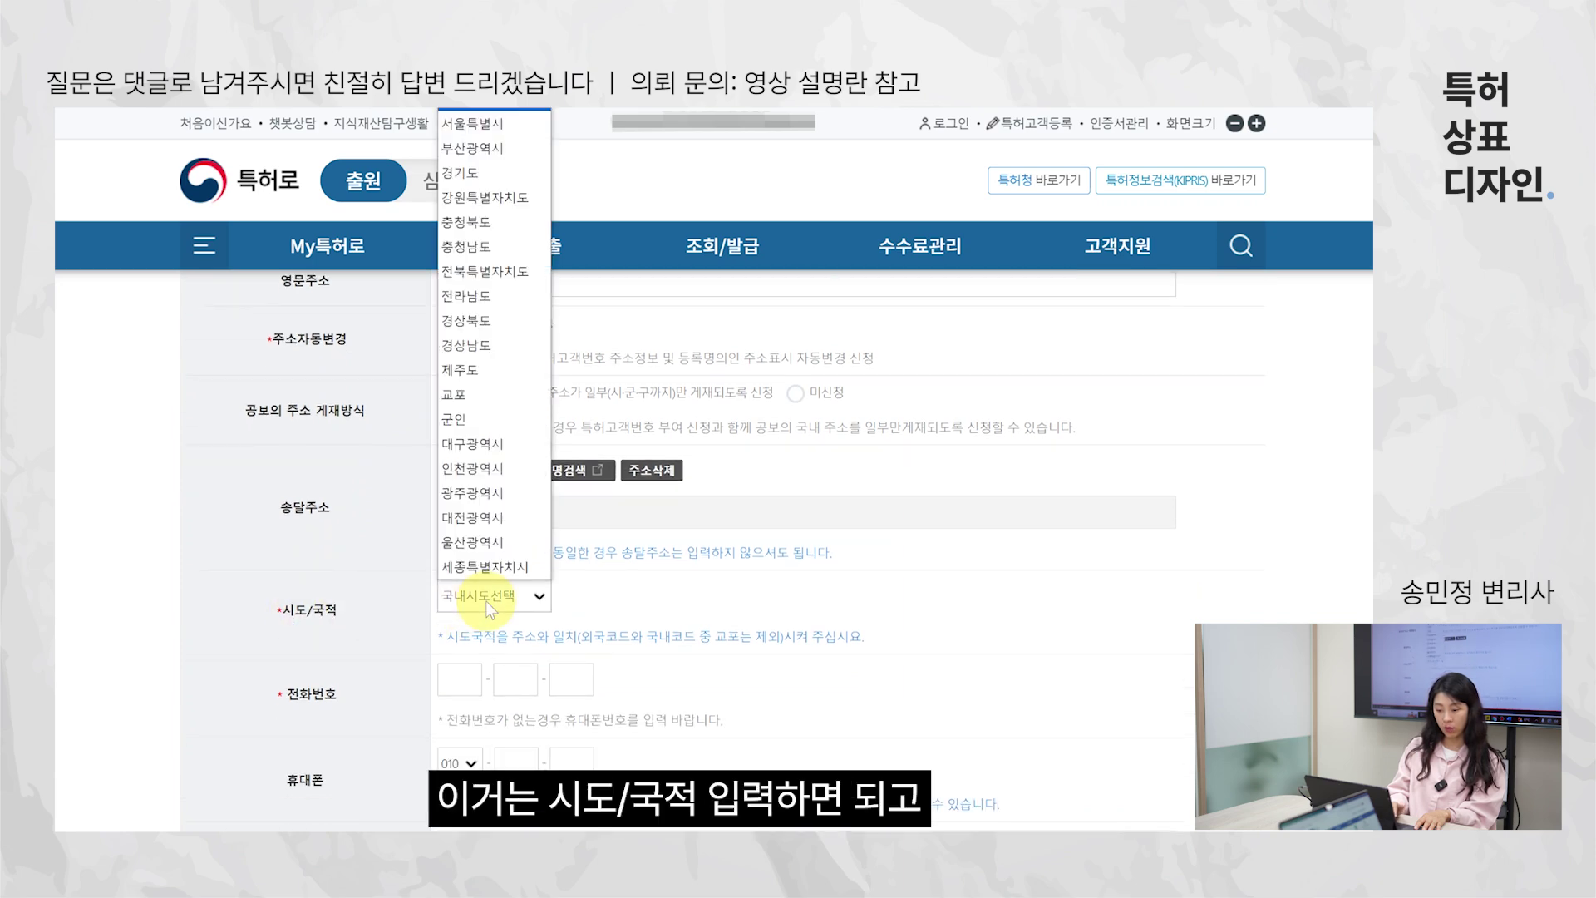
{"action": "left_click", "coordinate": [481, 125]}
- Agree (동의) to the 행정정보사용 이용동의 and acknowledge the notice about omitted supporting documents
{"action": "scroll", "coordinate": [223, 621], "scroll_direction": "down", "scroll_amount": 5}
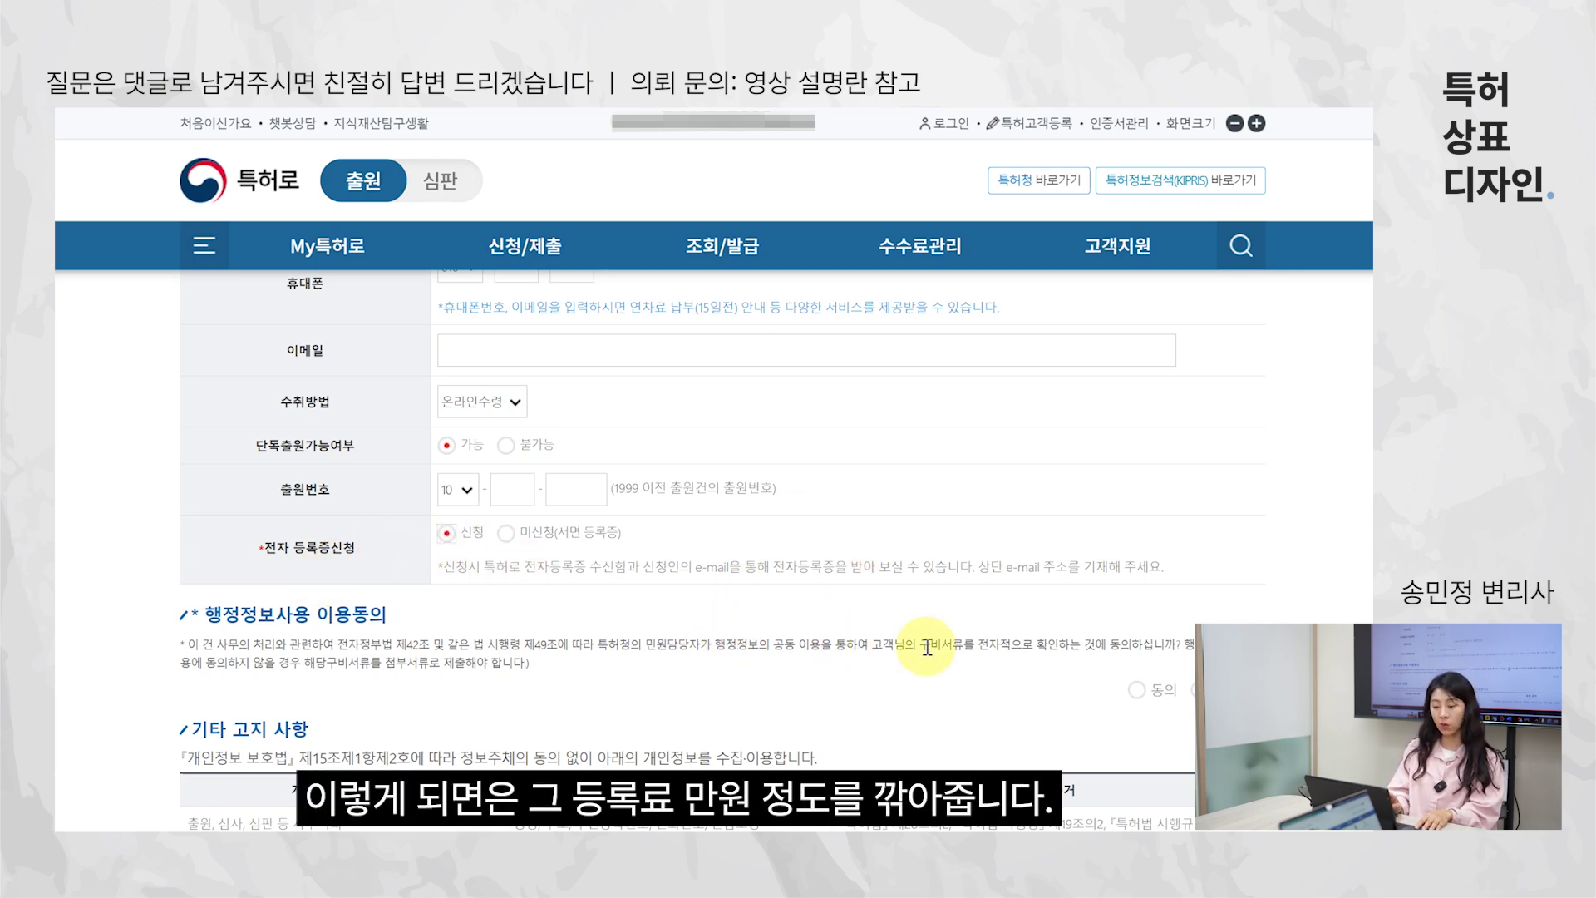
{"action": "scroll", "coordinate": [980, 607], "scroll_direction": "down", "scroll_amount": 2}
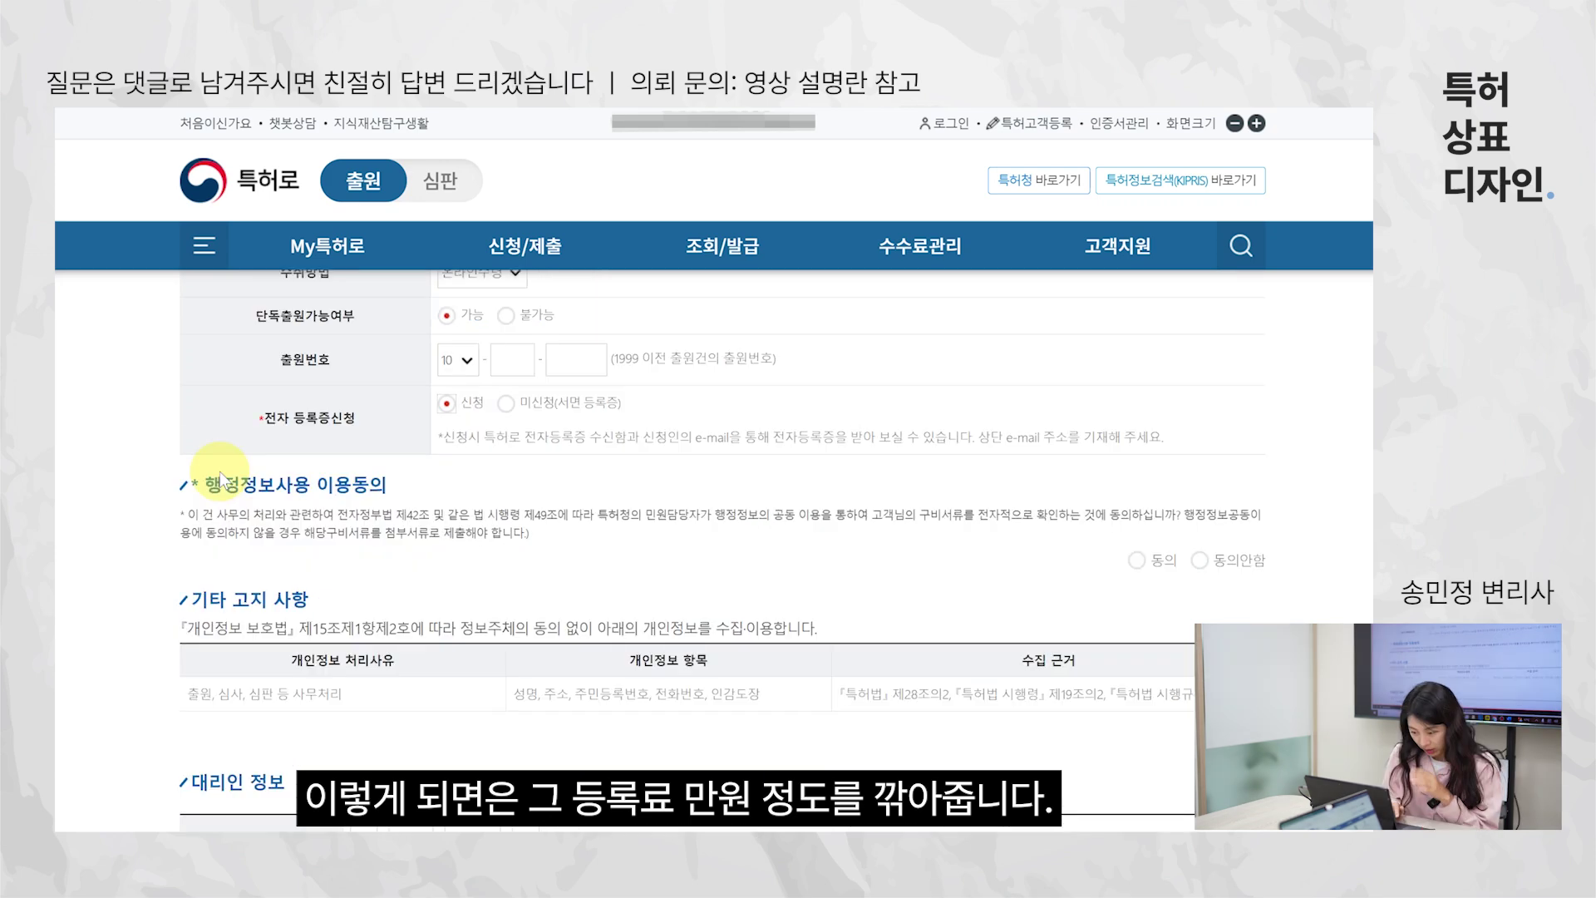
{"action": "left_click", "coordinate": [1153, 562]}
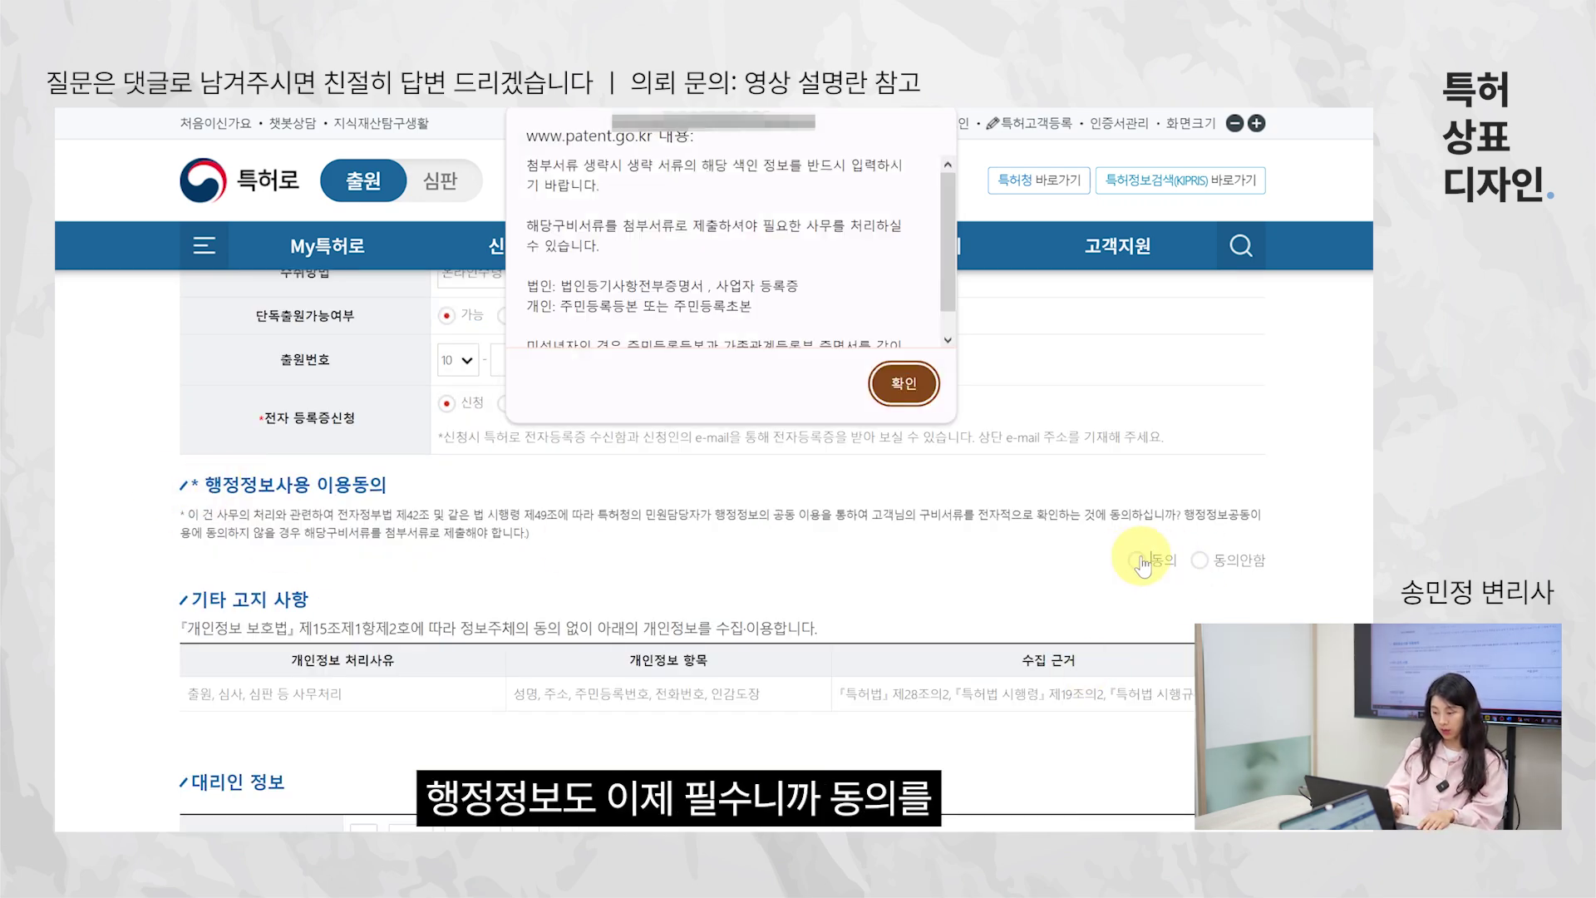
{"action": "left_click", "coordinate": [896, 377]}
- Examine the supporting document, index information and agent information sections through to the end of the application form
{"action": "scroll", "coordinate": [870, 554], "scroll_direction": "down", "scroll_amount": 2}
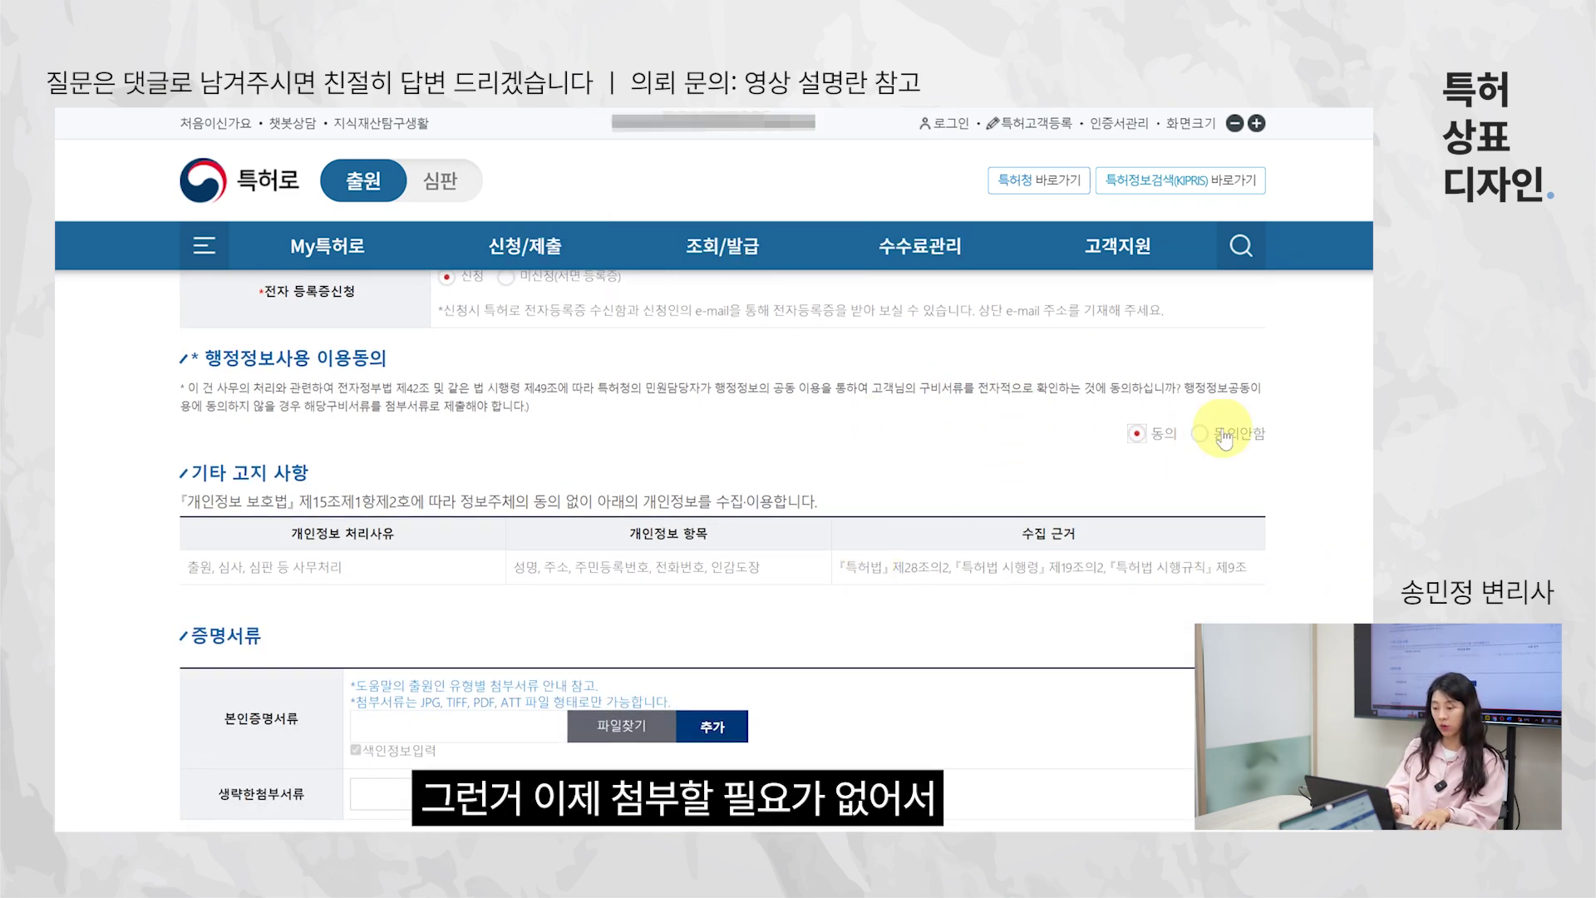
{"action": "scroll", "coordinate": [911, 585], "scroll_direction": "down", "scroll_amount": 3}
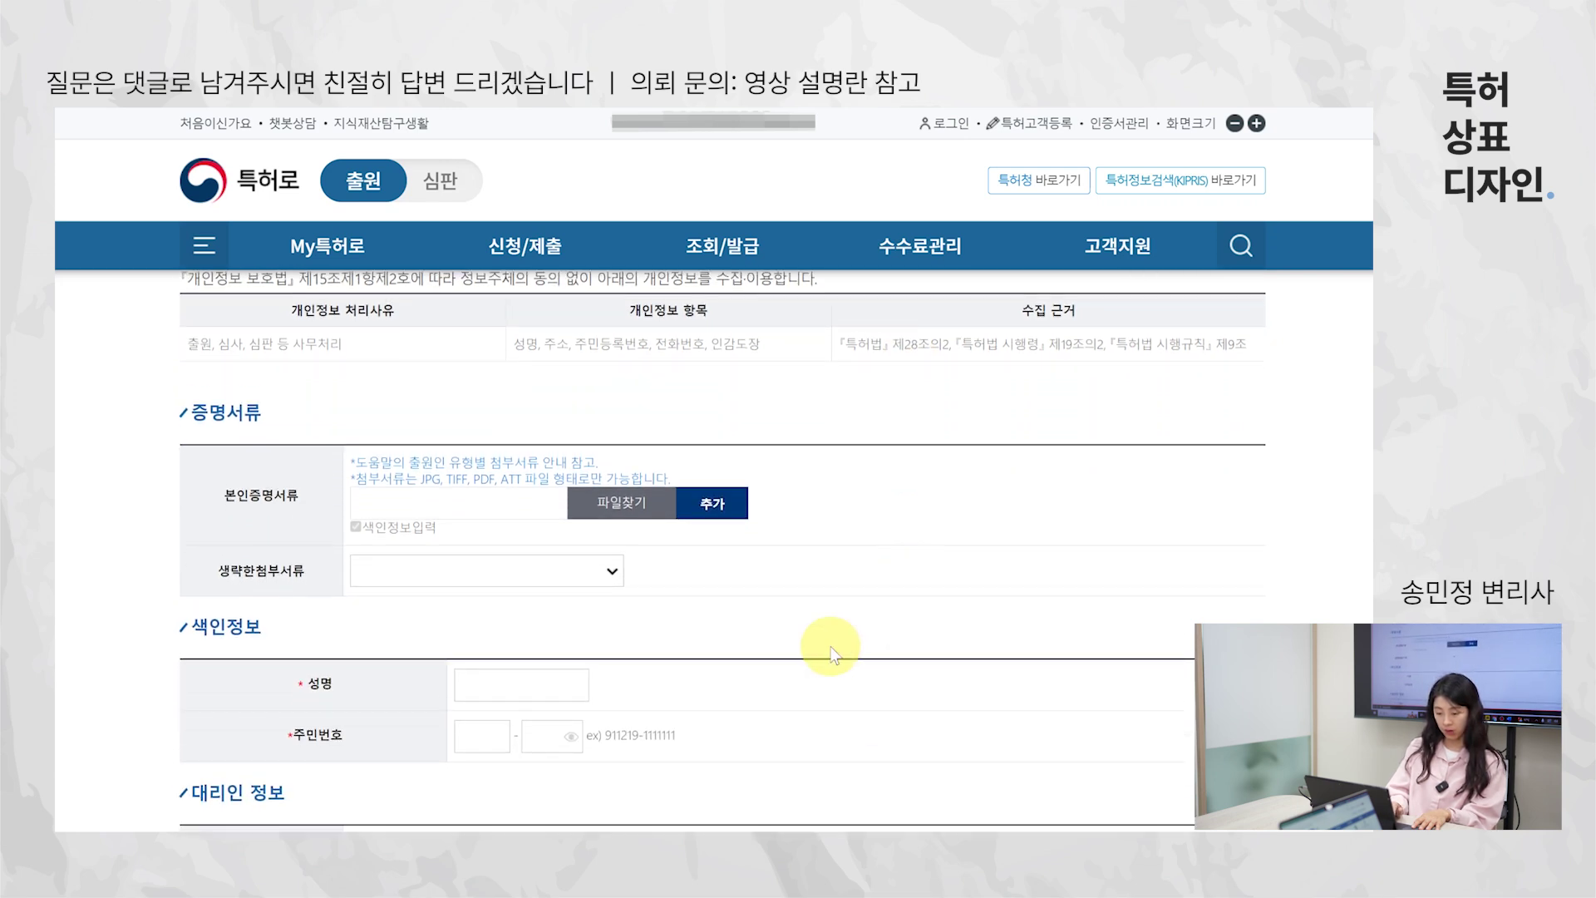
{"action": "scroll", "coordinate": [829, 645], "scroll_direction": "down", "scroll_amount": 2}
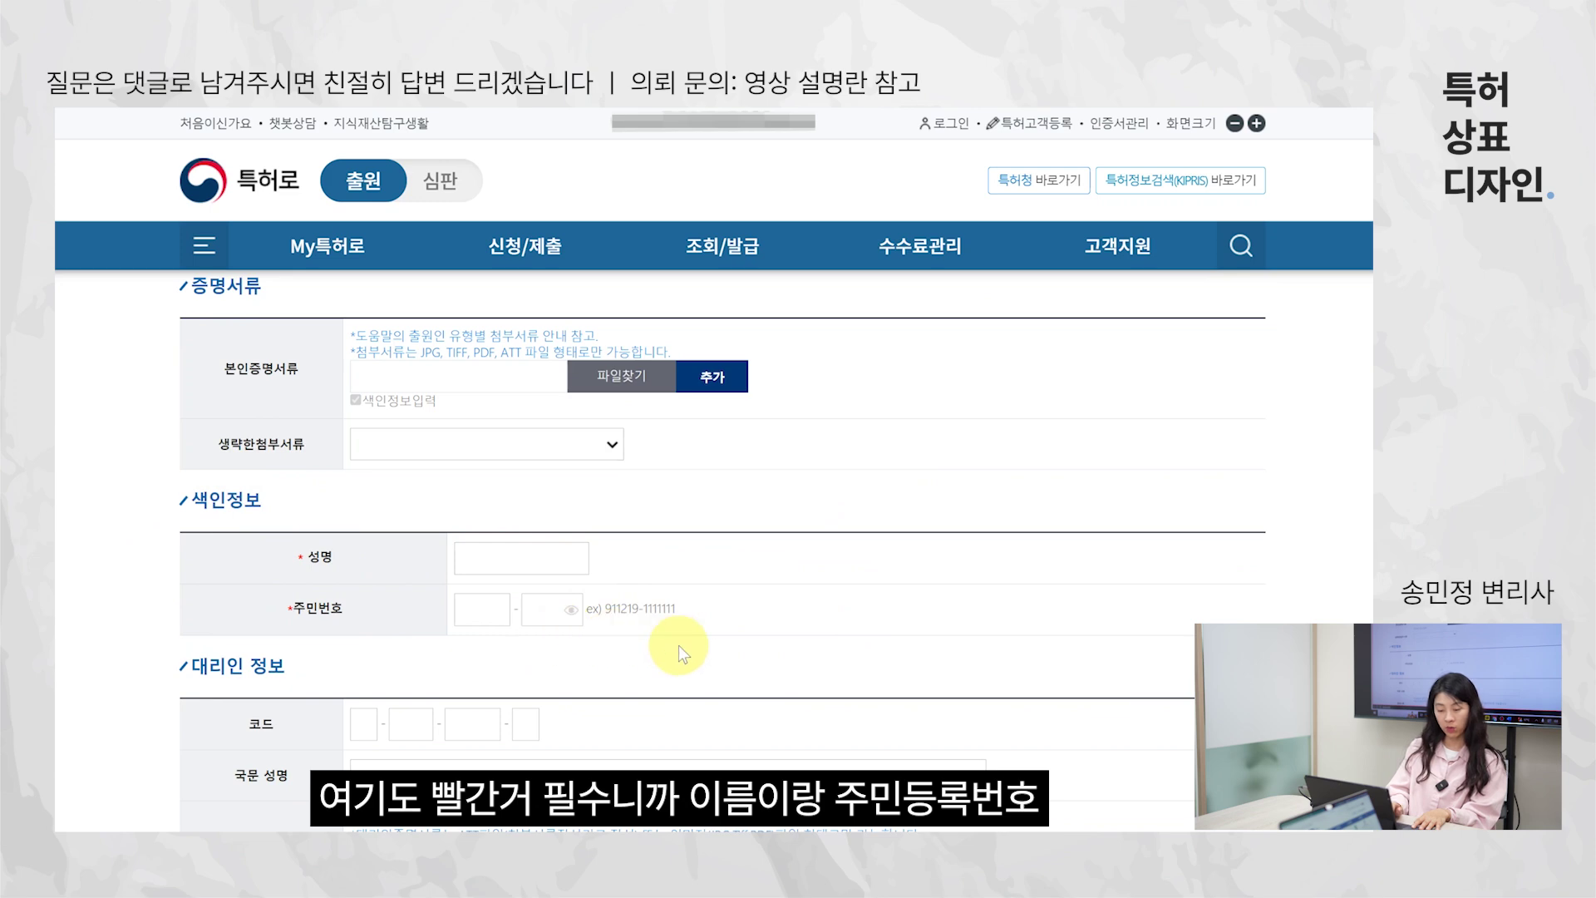
{"action": "scroll", "coordinate": [678, 645], "scroll_direction": "down", "scroll_amount": 3}
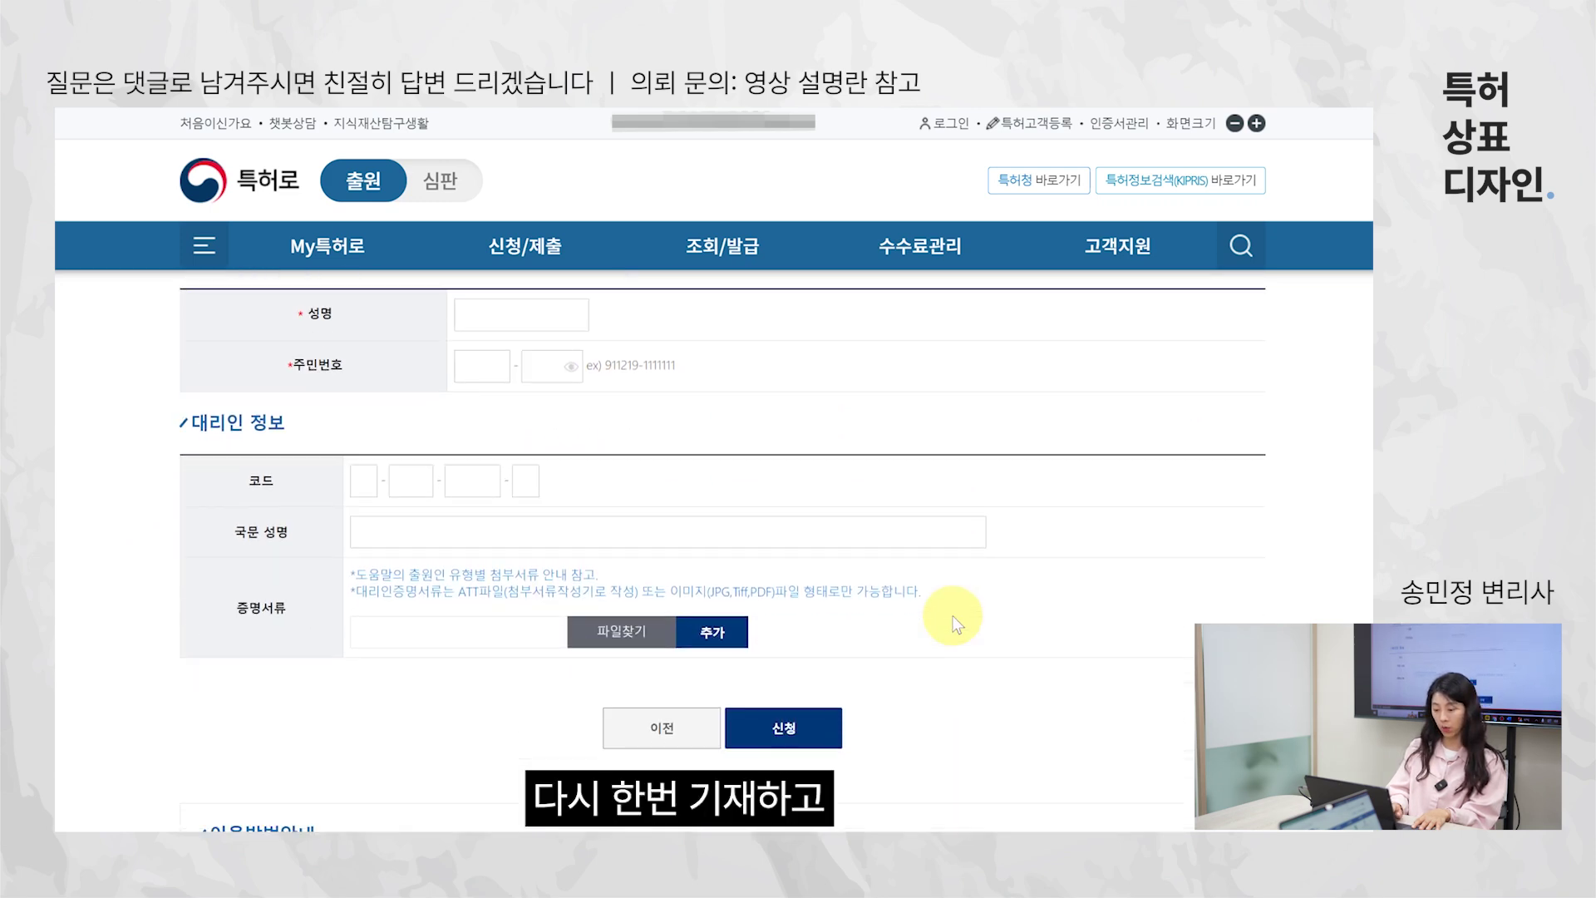
{"action": "scroll", "coordinate": [952, 619], "scroll_direction": "down", "scroll_amount": 2}
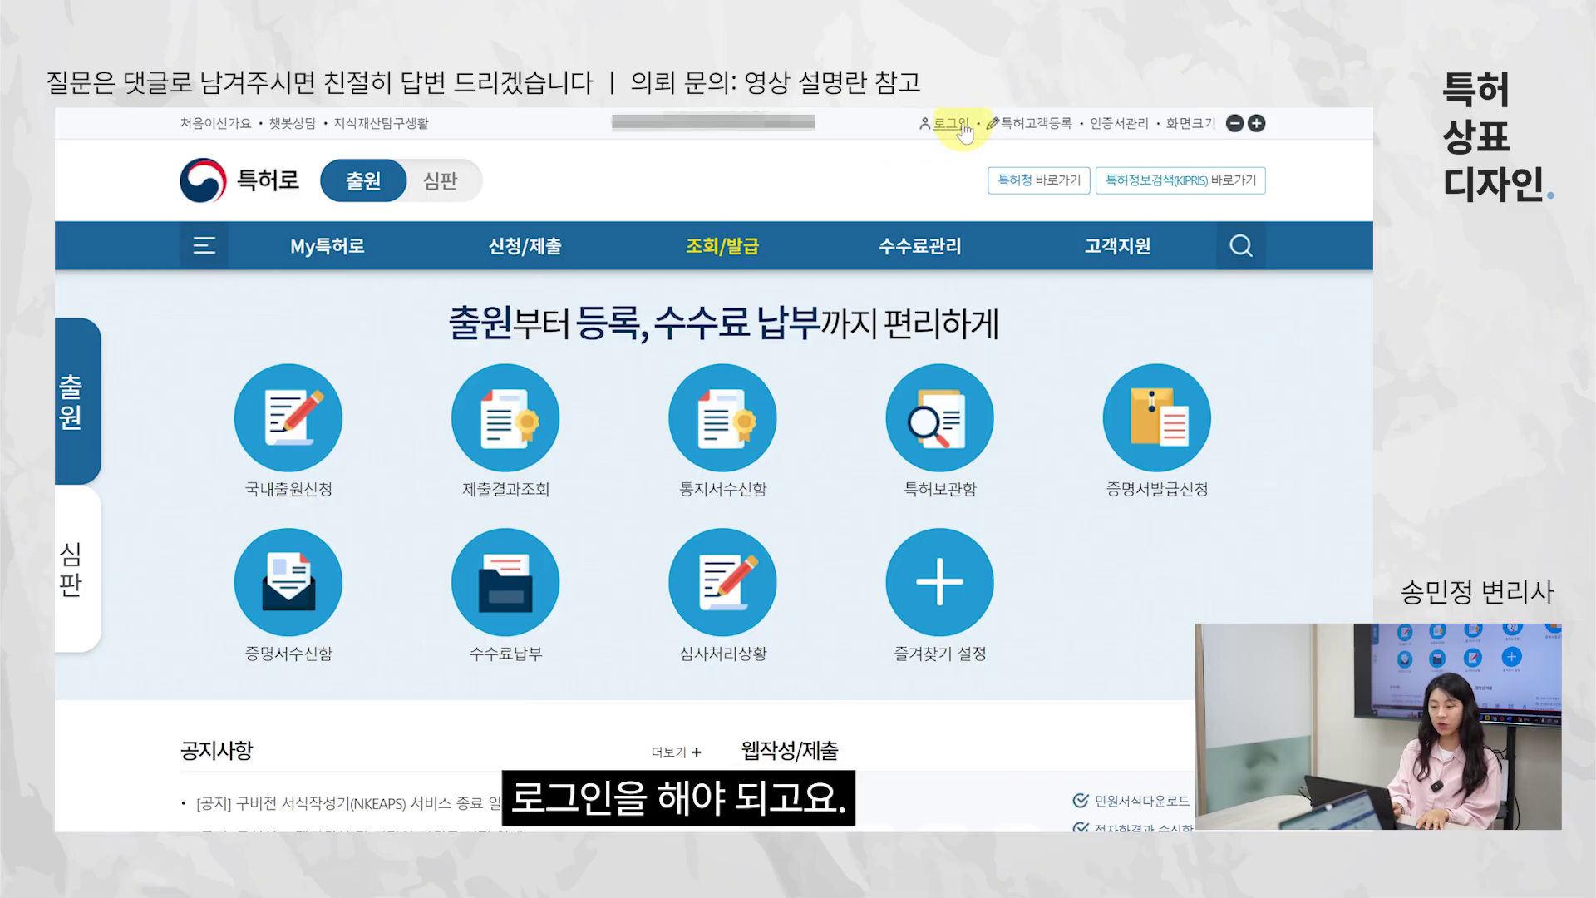
- Log in to 특허로 and bring up the 웹작성/제출 section of the home page
{"action": "left_click", "coordinate": [965, 126]}
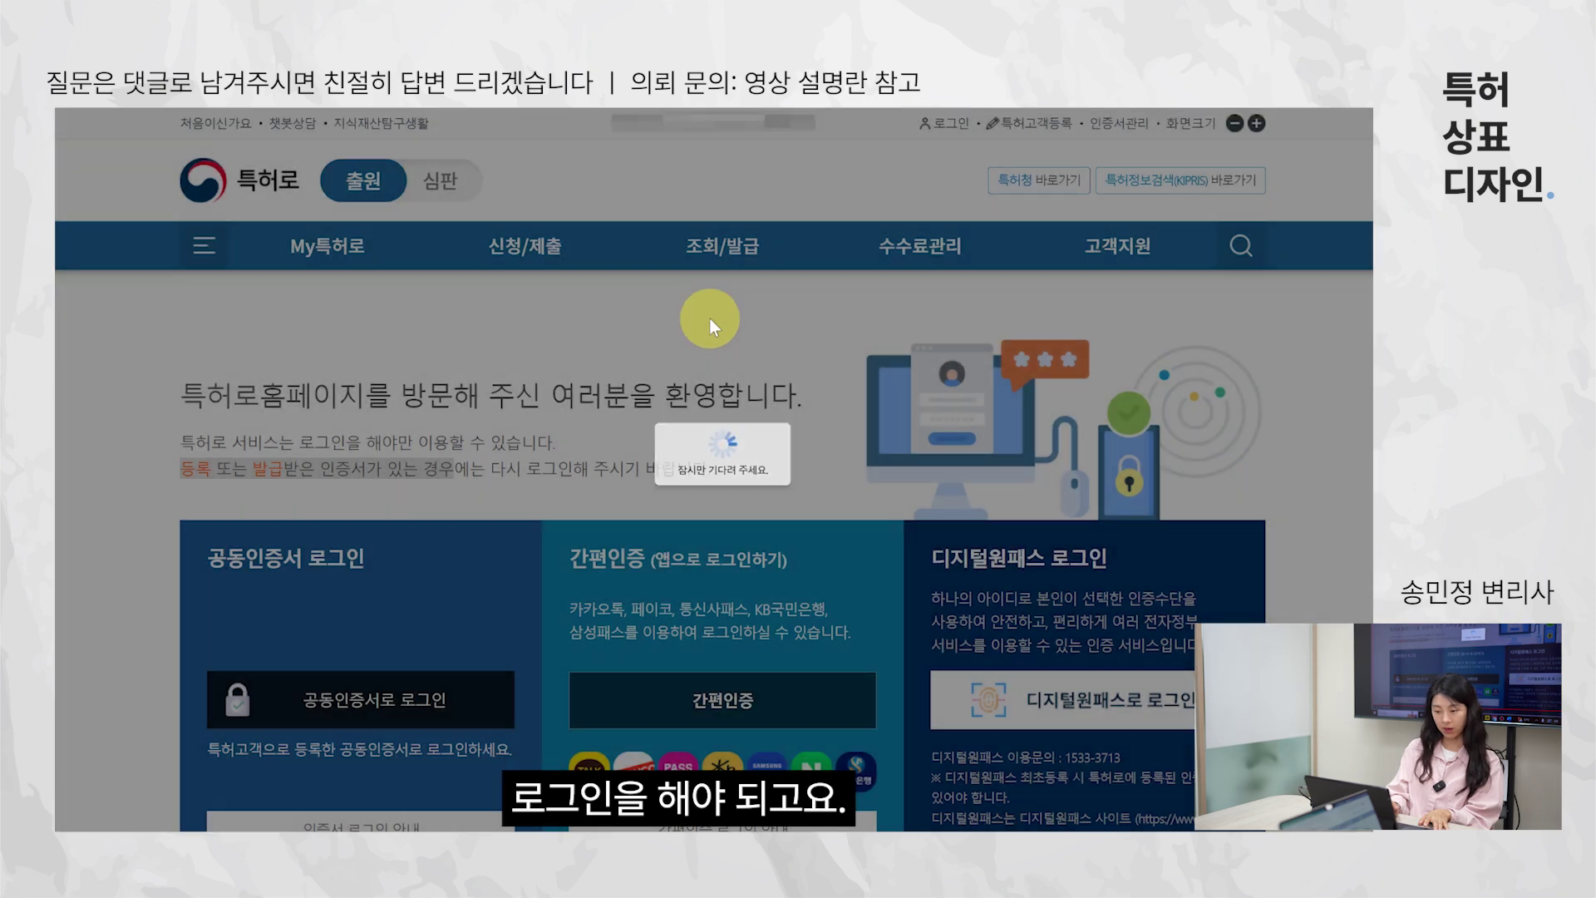
{"action": "scroll", "coordinate": [707, 321], "scroll_direction": "down", "scroll_amount": 2}
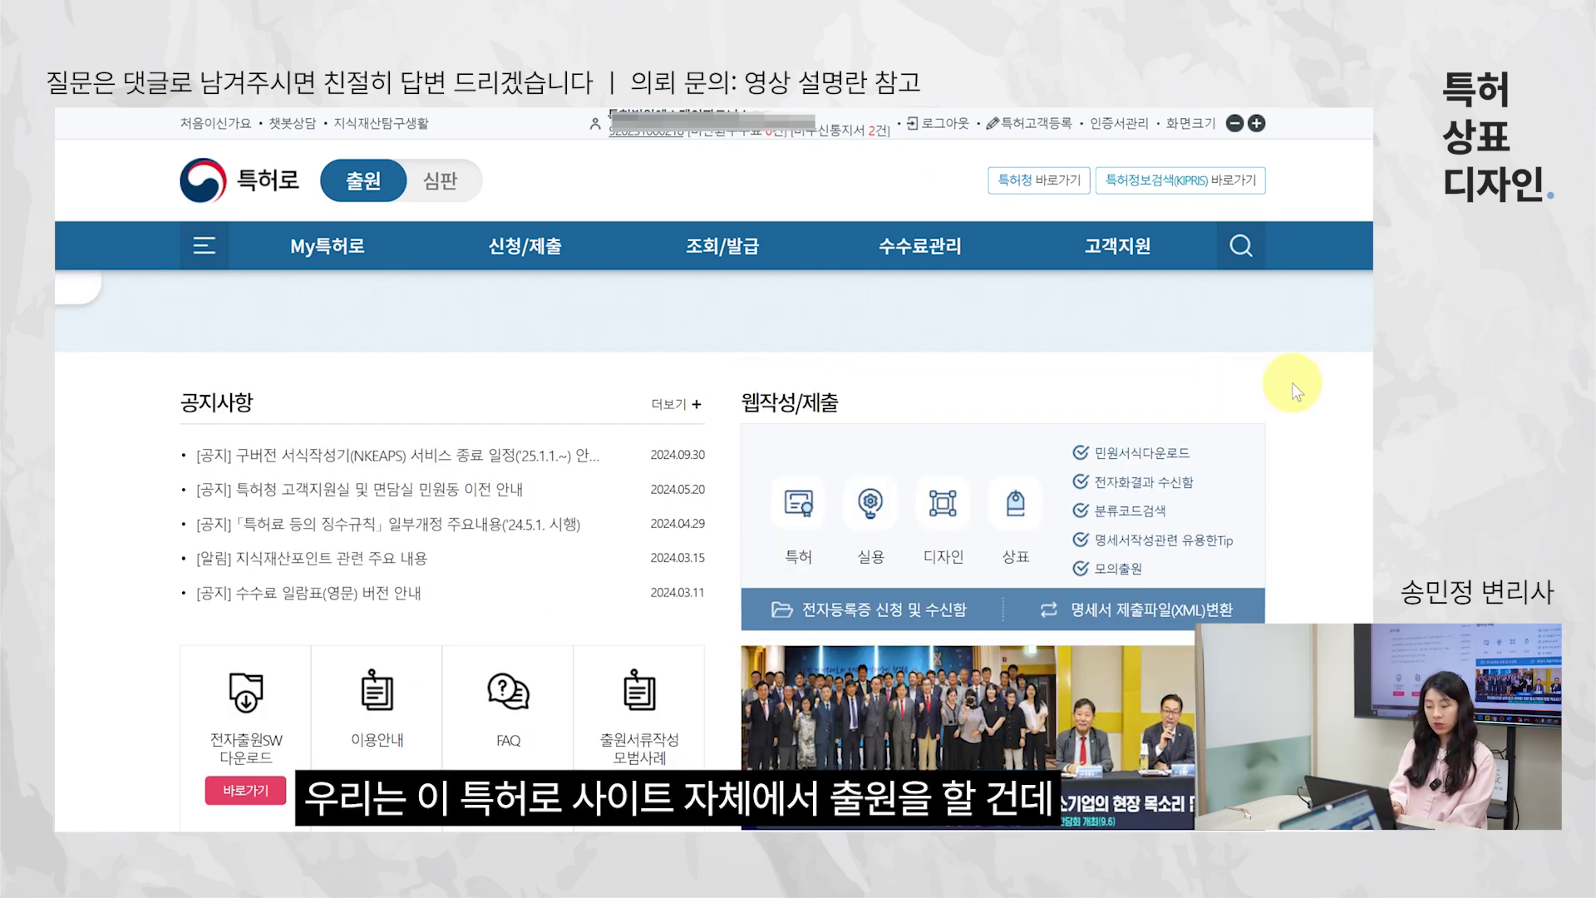
- Open the 상표 (trademark) forms page from the 웹작성/제출 section of the 특허로 home page
{"action": "mouse_move", "coordinate": [769, 305]}
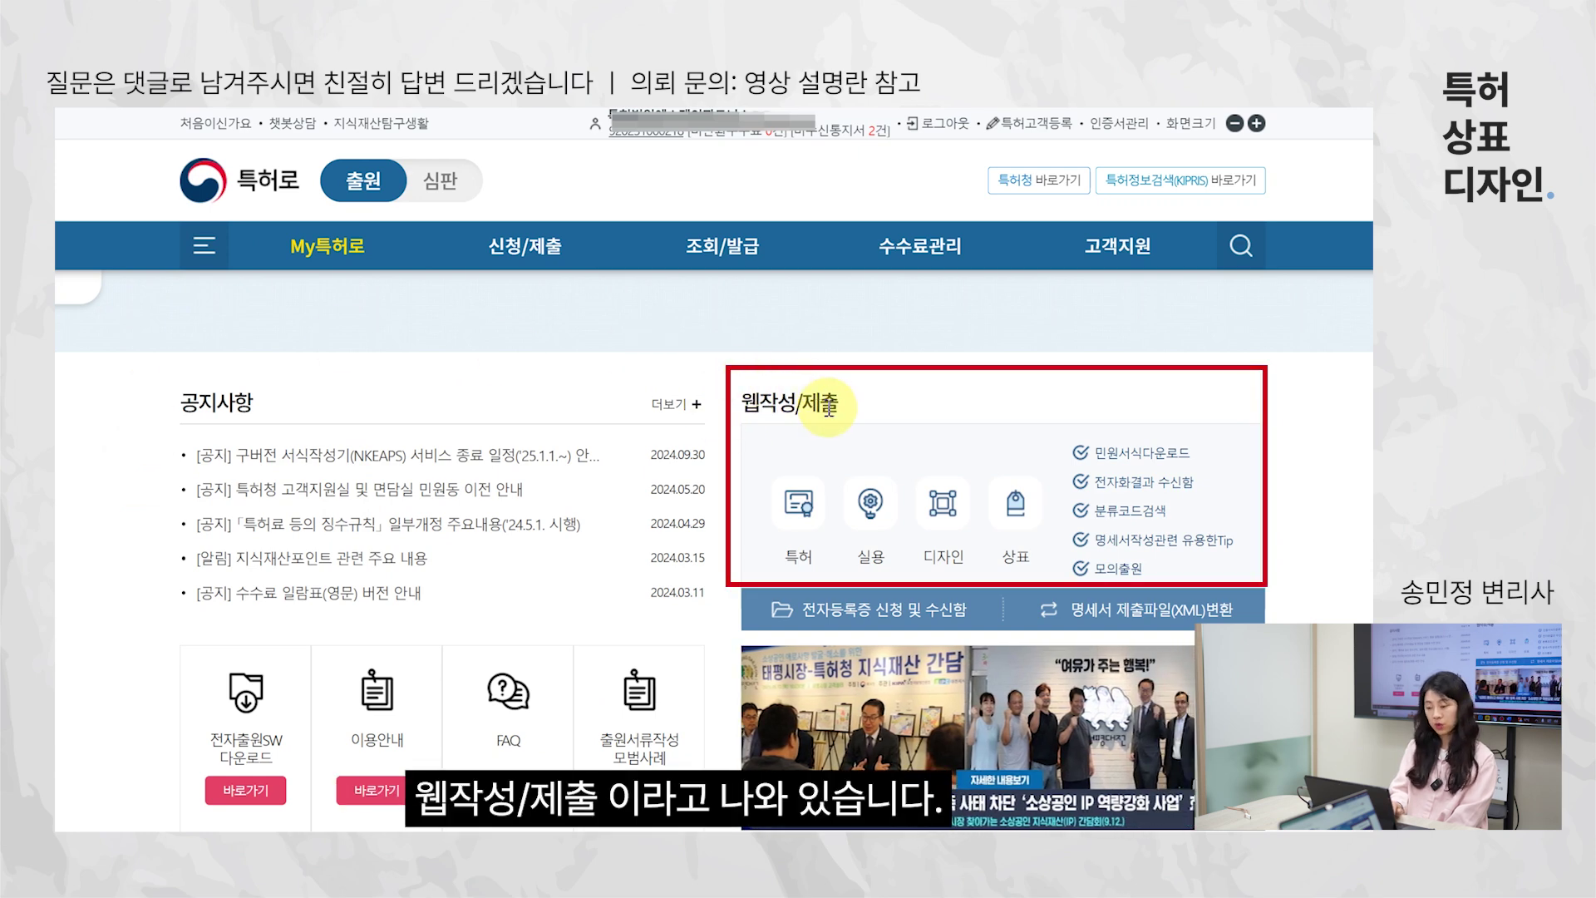
{"action": "scroll", "coordinate": [931, 375], "scroll_direction": "down", "scroll_amount": 2}
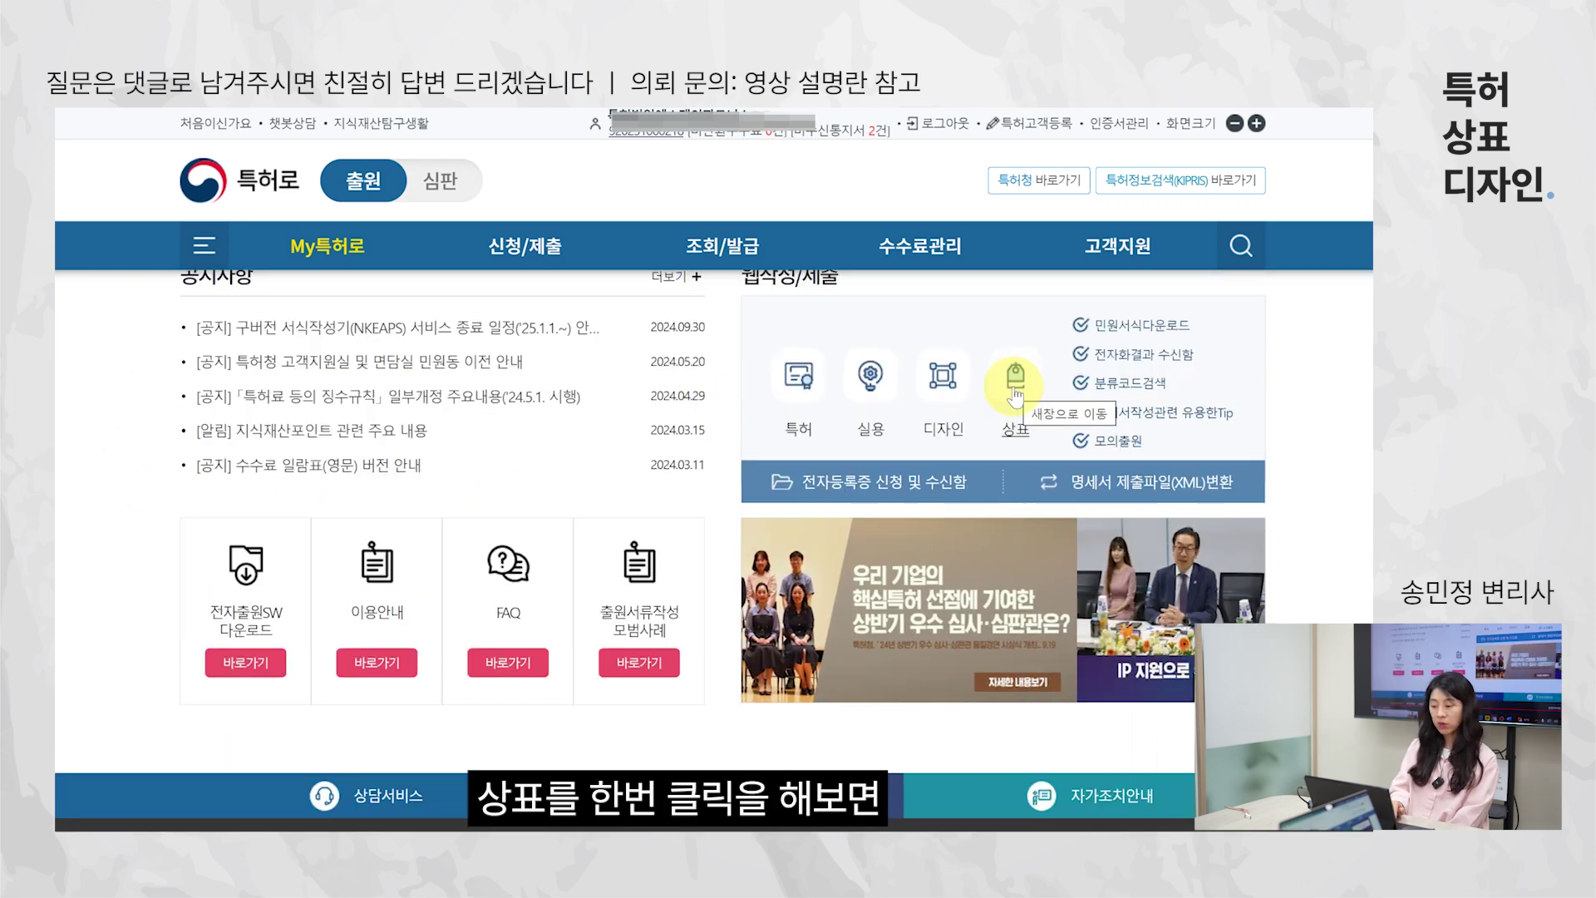
{"action": "left_click", "coordinate": [1014, 391]}
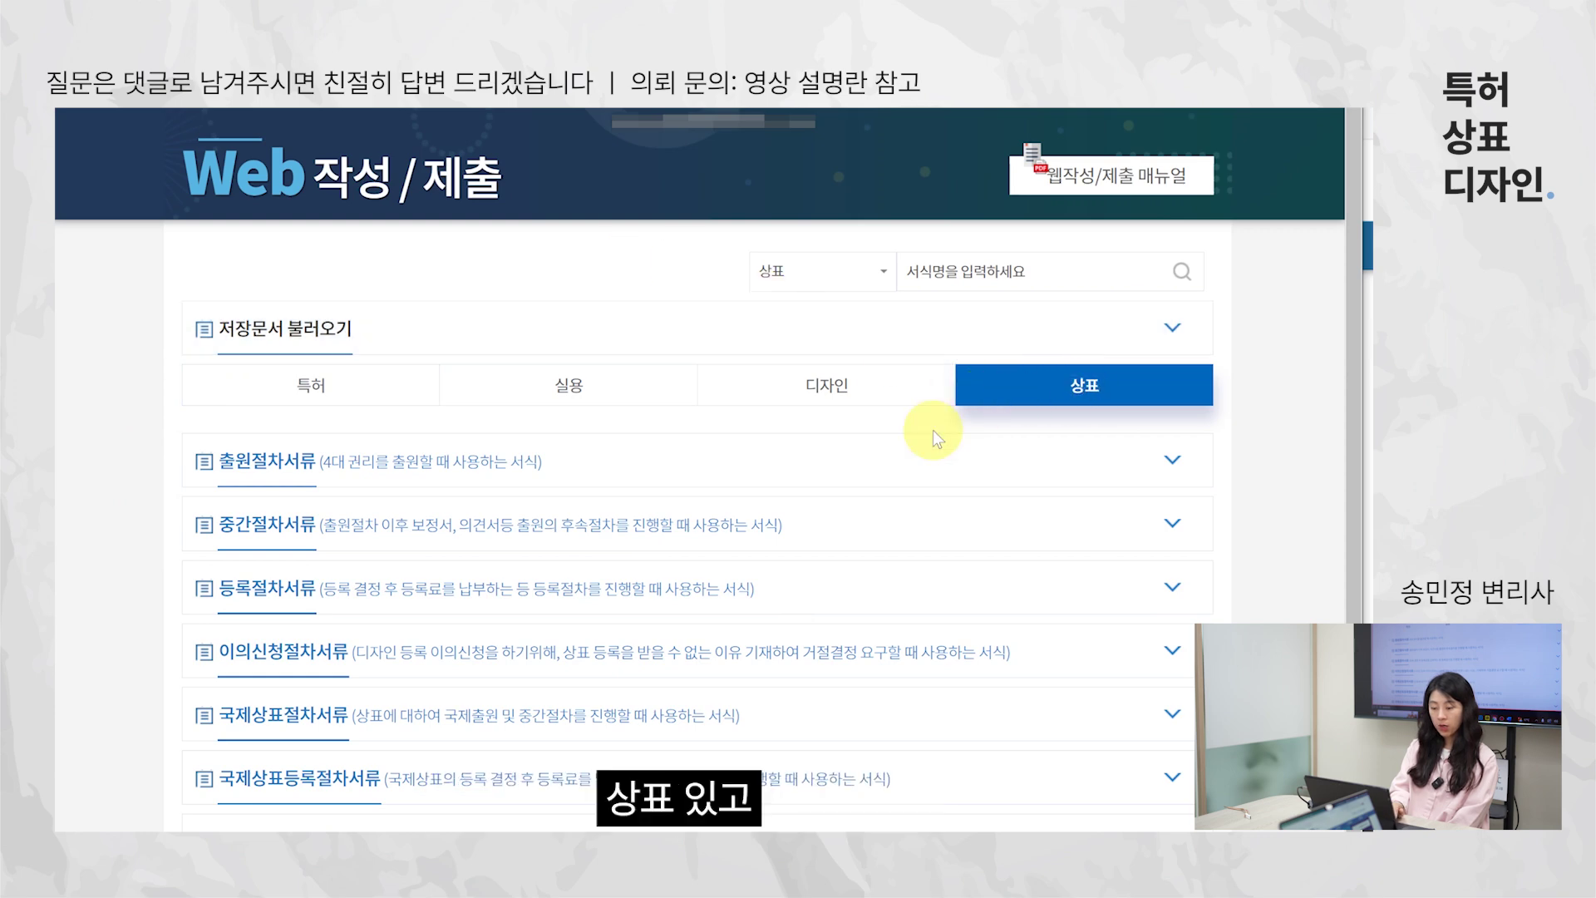
- Open a new 상표등록출원서 form from the 출원절차서류 group and acknowledge the notice about 출원시의 특례 documents
{"action": "scroll", "coordinate": [956, 482], "scroll_direction": "down", "scroll_amount": 1}
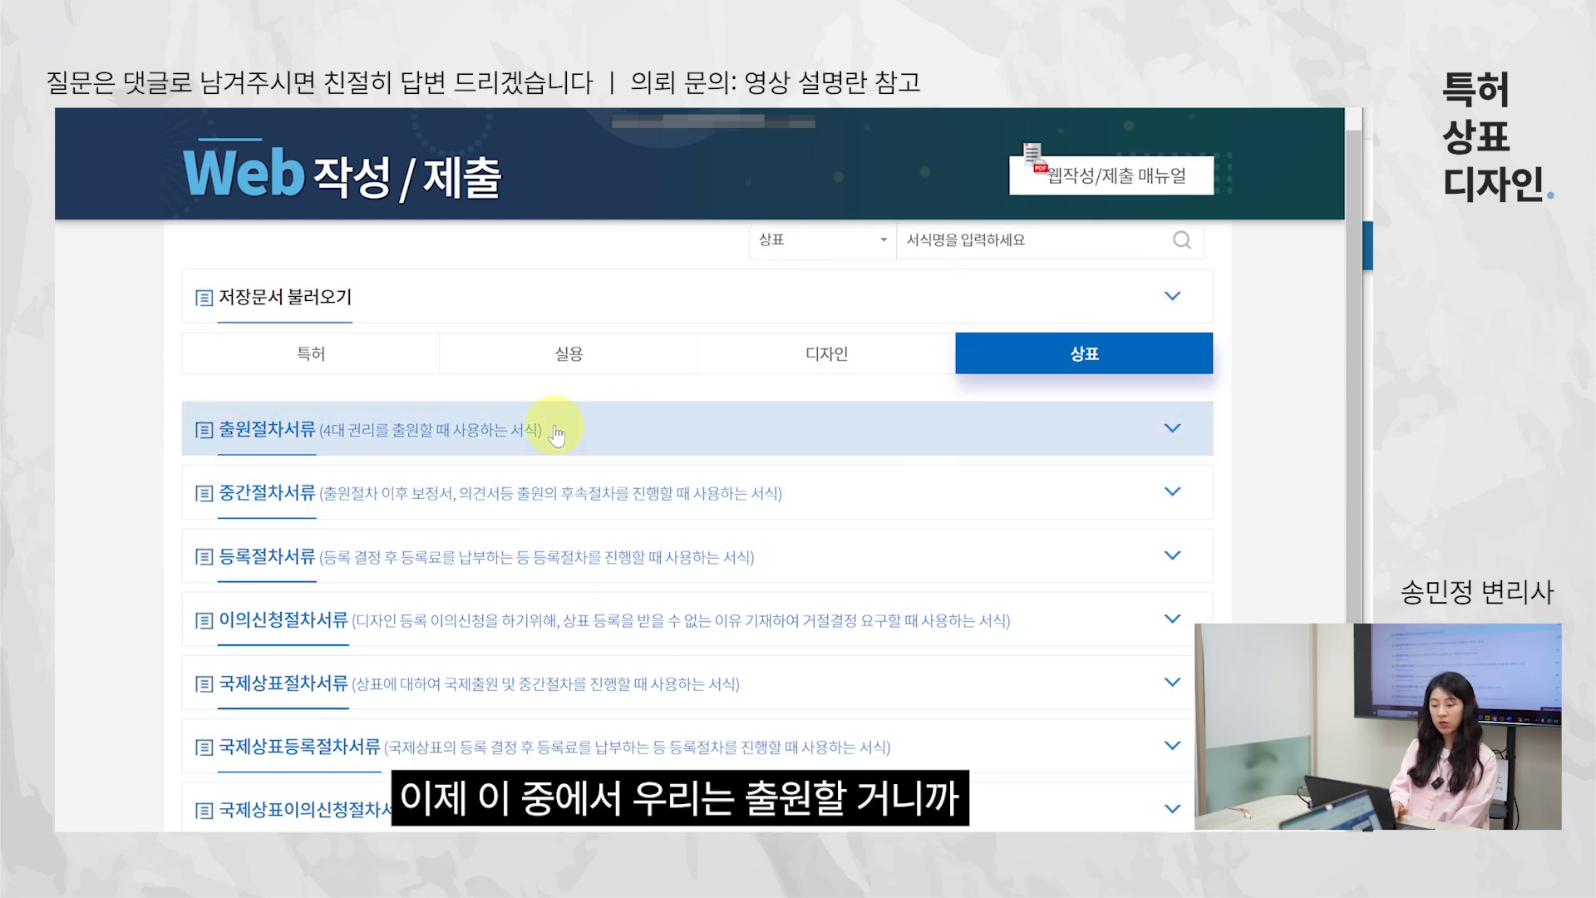
{"action": "left_click", "coordinate": [287, 443]}
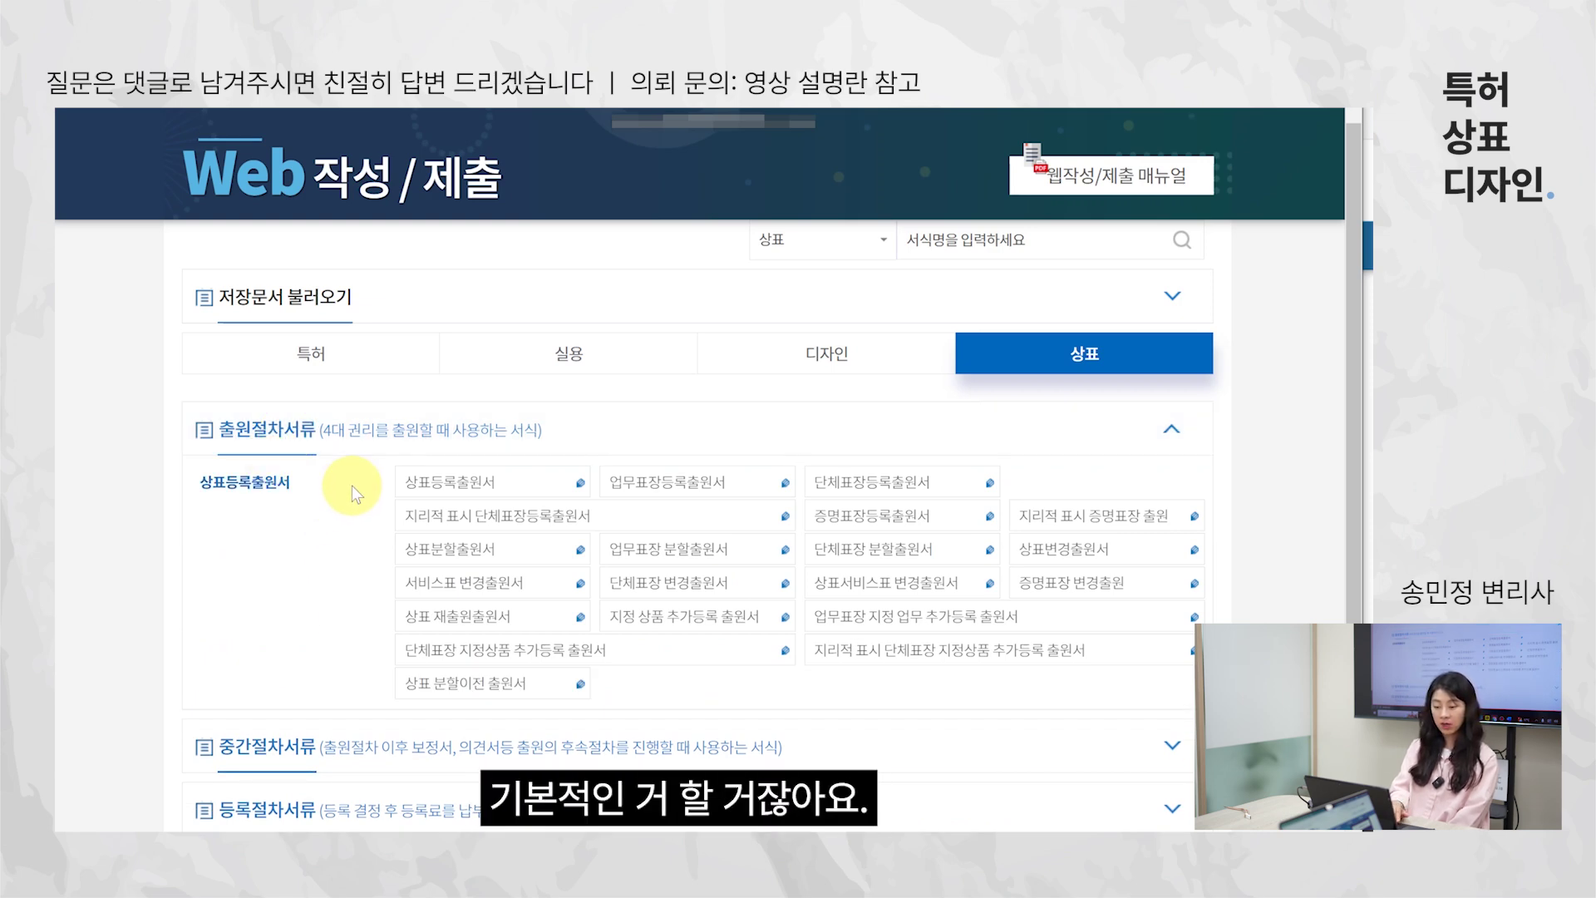
{"action": "left_click", "coordinate": [427, 486]}
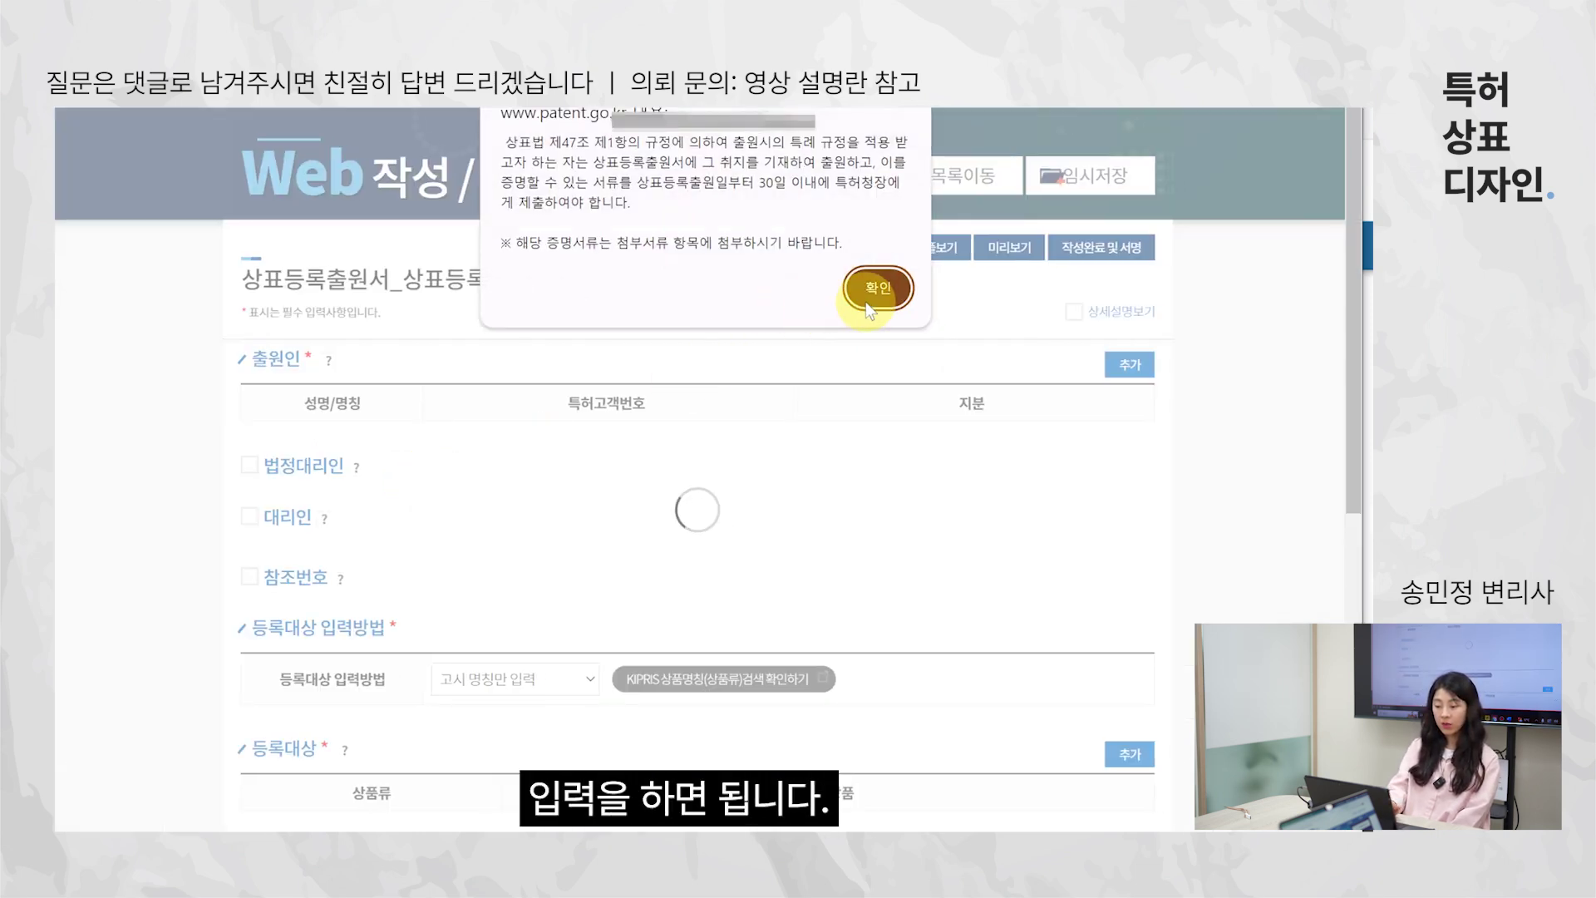
{"action": "left_click", "coordinate": [875, 292]}
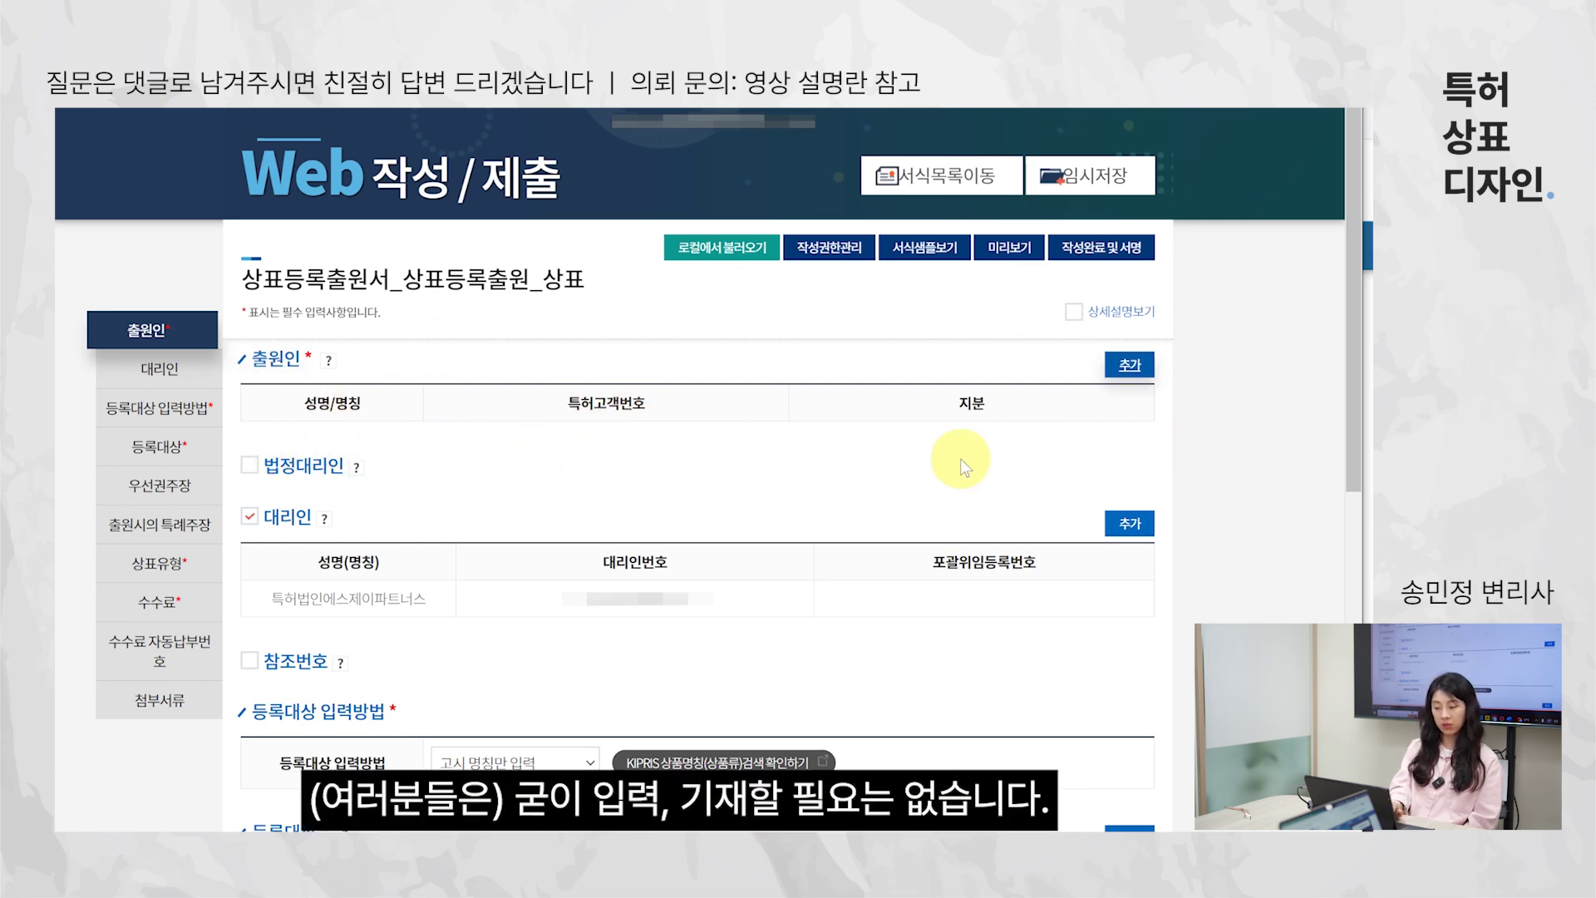
- Set the 등록대상 입력방법 of the trademark application to 고시되지 않는 명칭 입력
{"action": "scroll", "coordinate": [1097, 478], "scroll_direction": "down", "scroll_amount": 3}
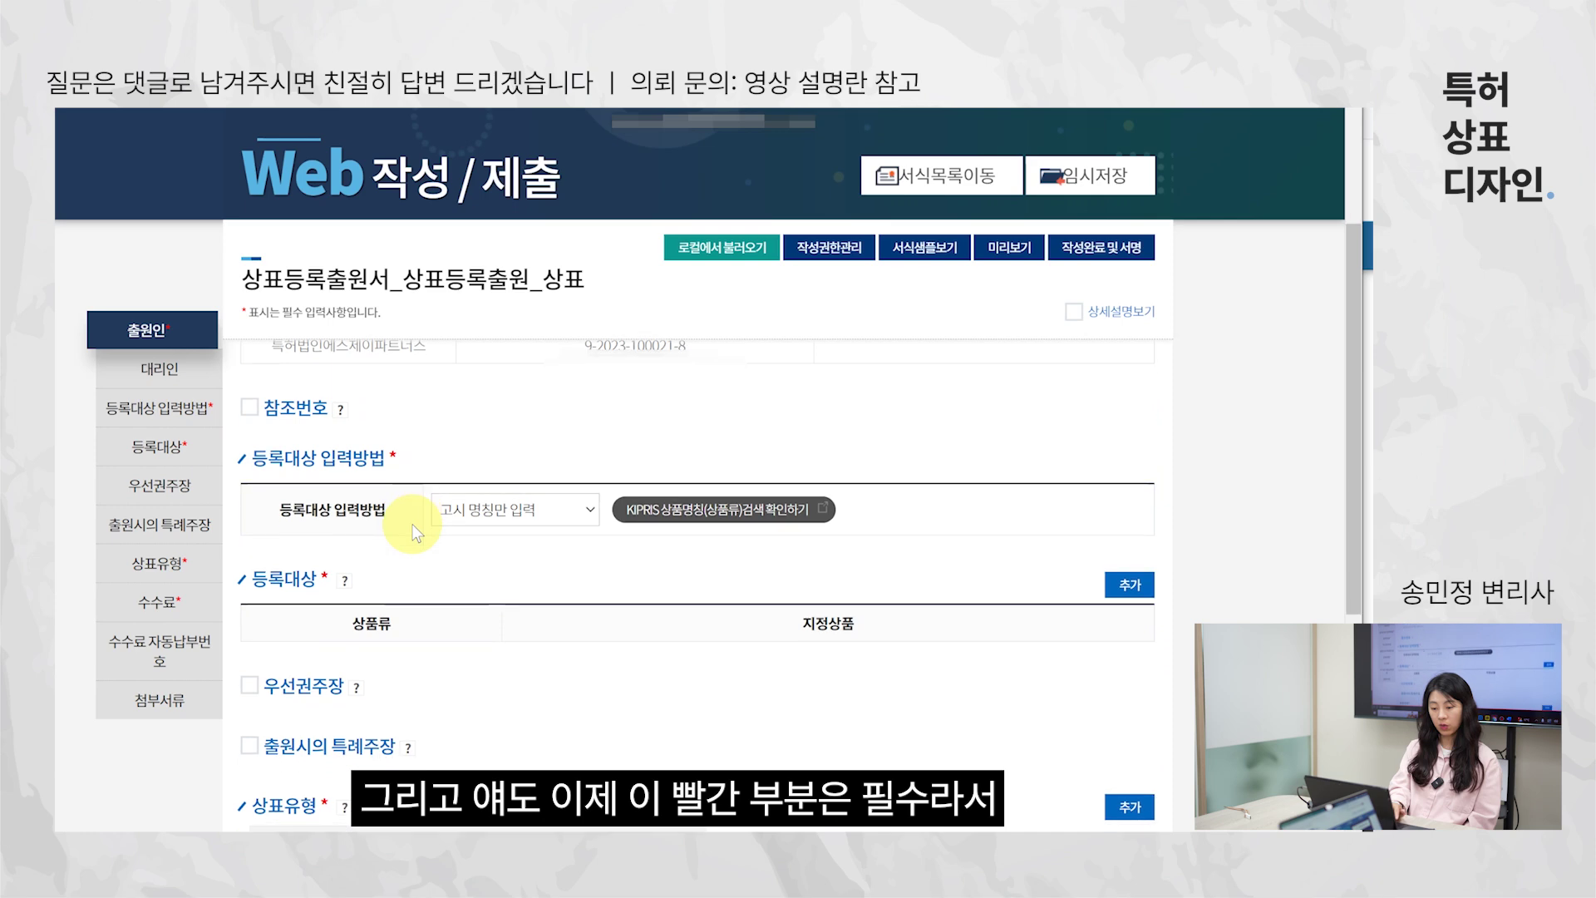
{"action": "scroll", "coordinate": [355, 580], "scroll_direction": "down", "scroll_amount": 1}
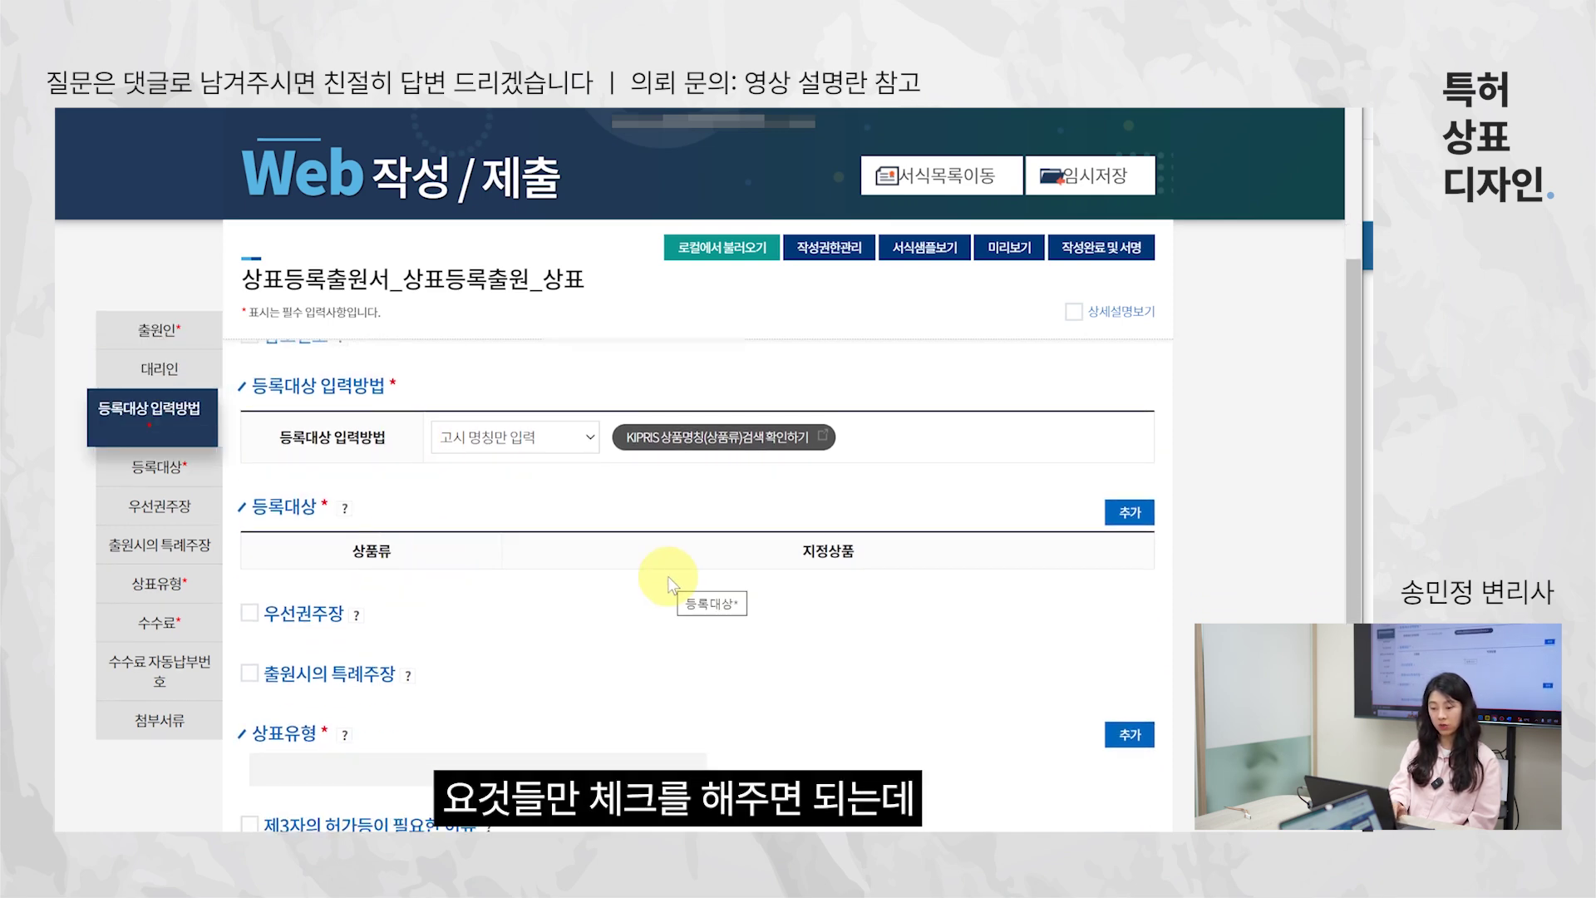
{"action": "scroll", "coordinate": [276, 525], "scroll_direction": "up", "scroll_amount": 1}
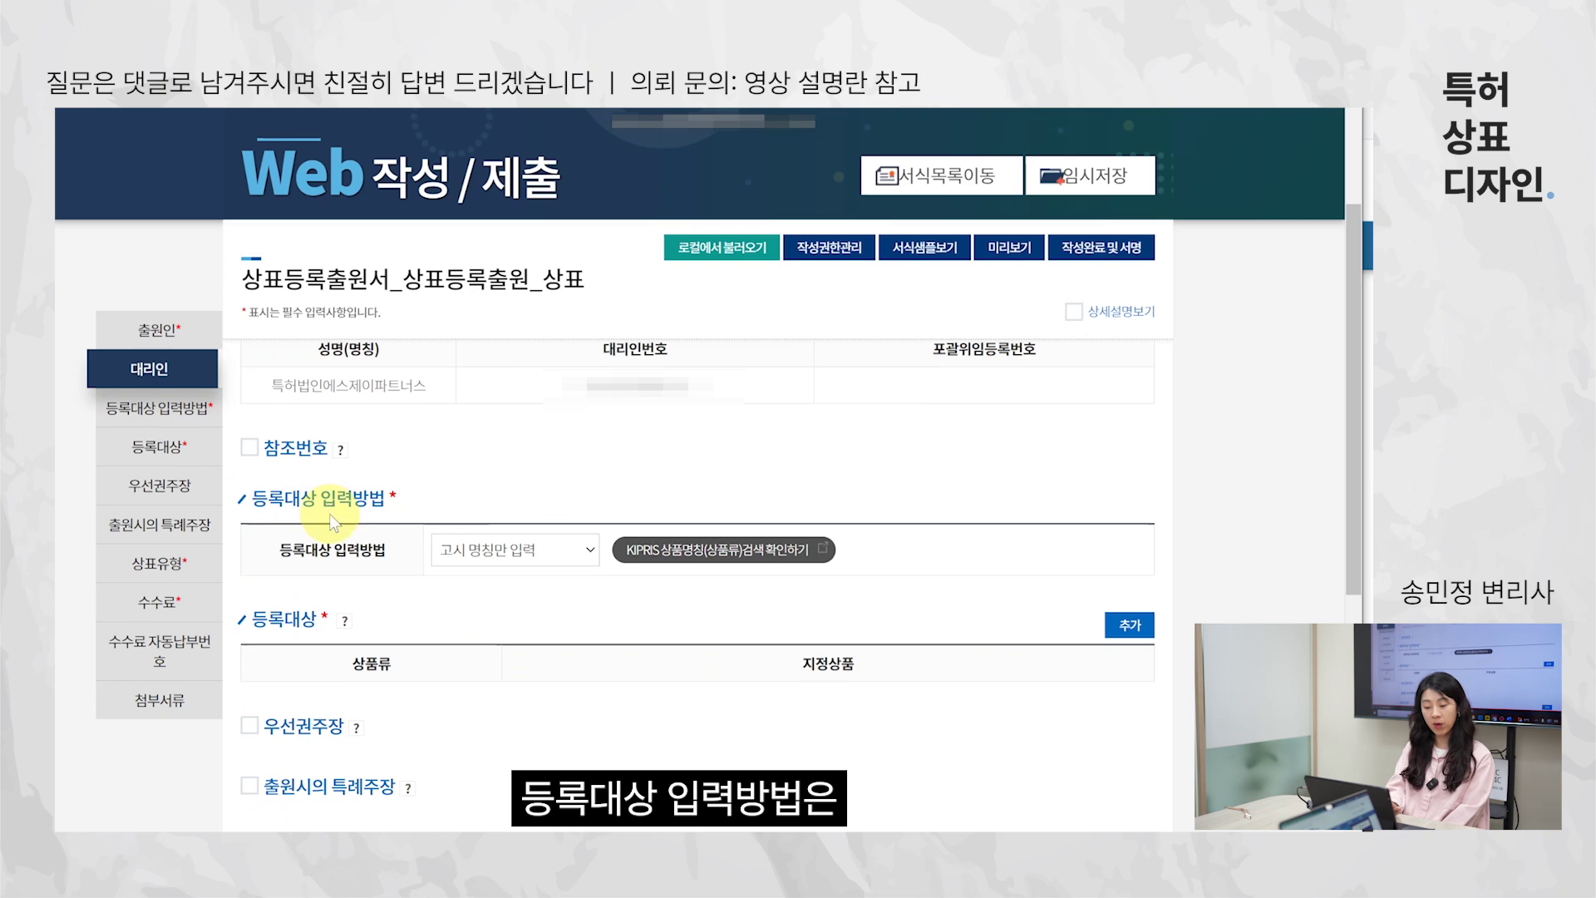
{"action": "left_click", "coordinate": [490, 557]}
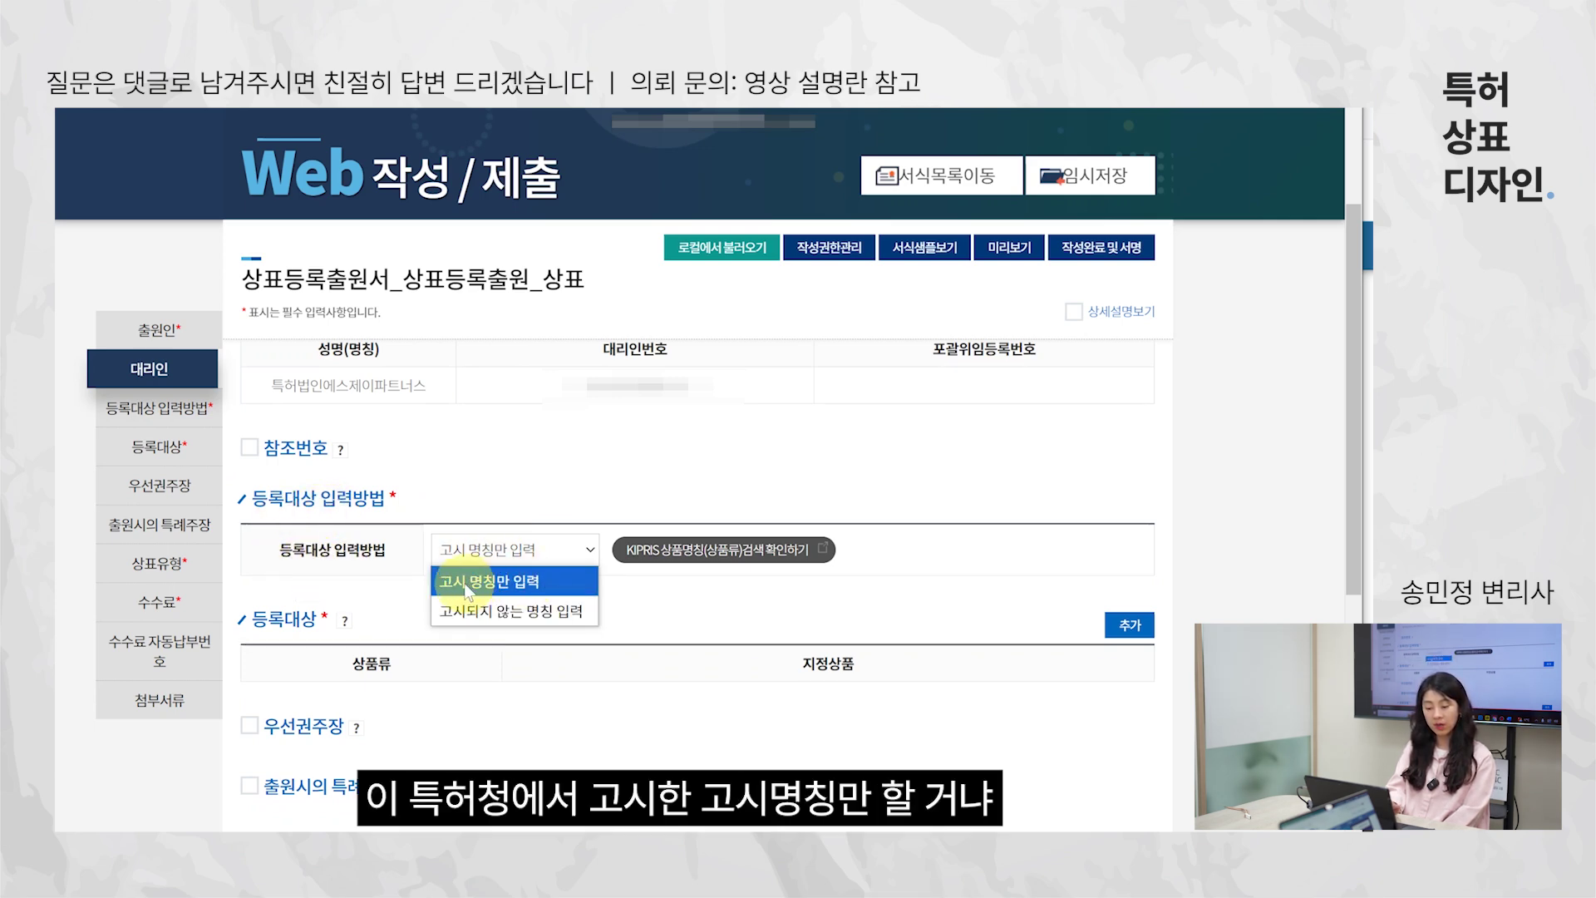
{"action": "left_click", "coordinate": [522, 616]}
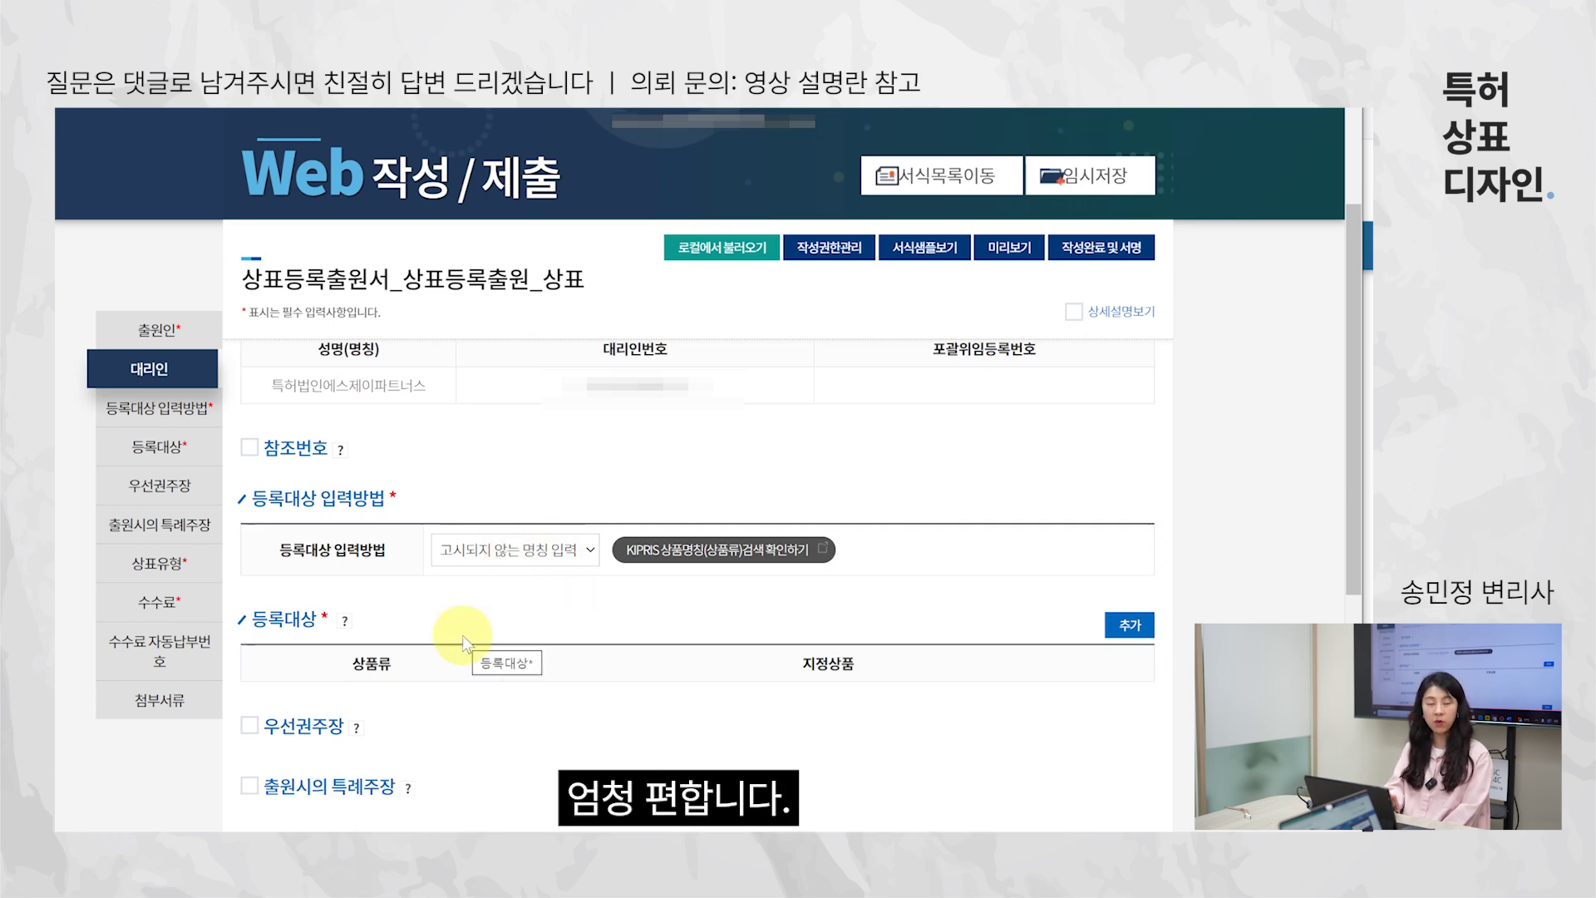
- Start adding a 등록대상 entry and look through the available 분류 구분 and 상품류 options
{"action": "scroll", "coordinate": [700, 616], "scroll_direction": "down", "scroll_amount": 2}
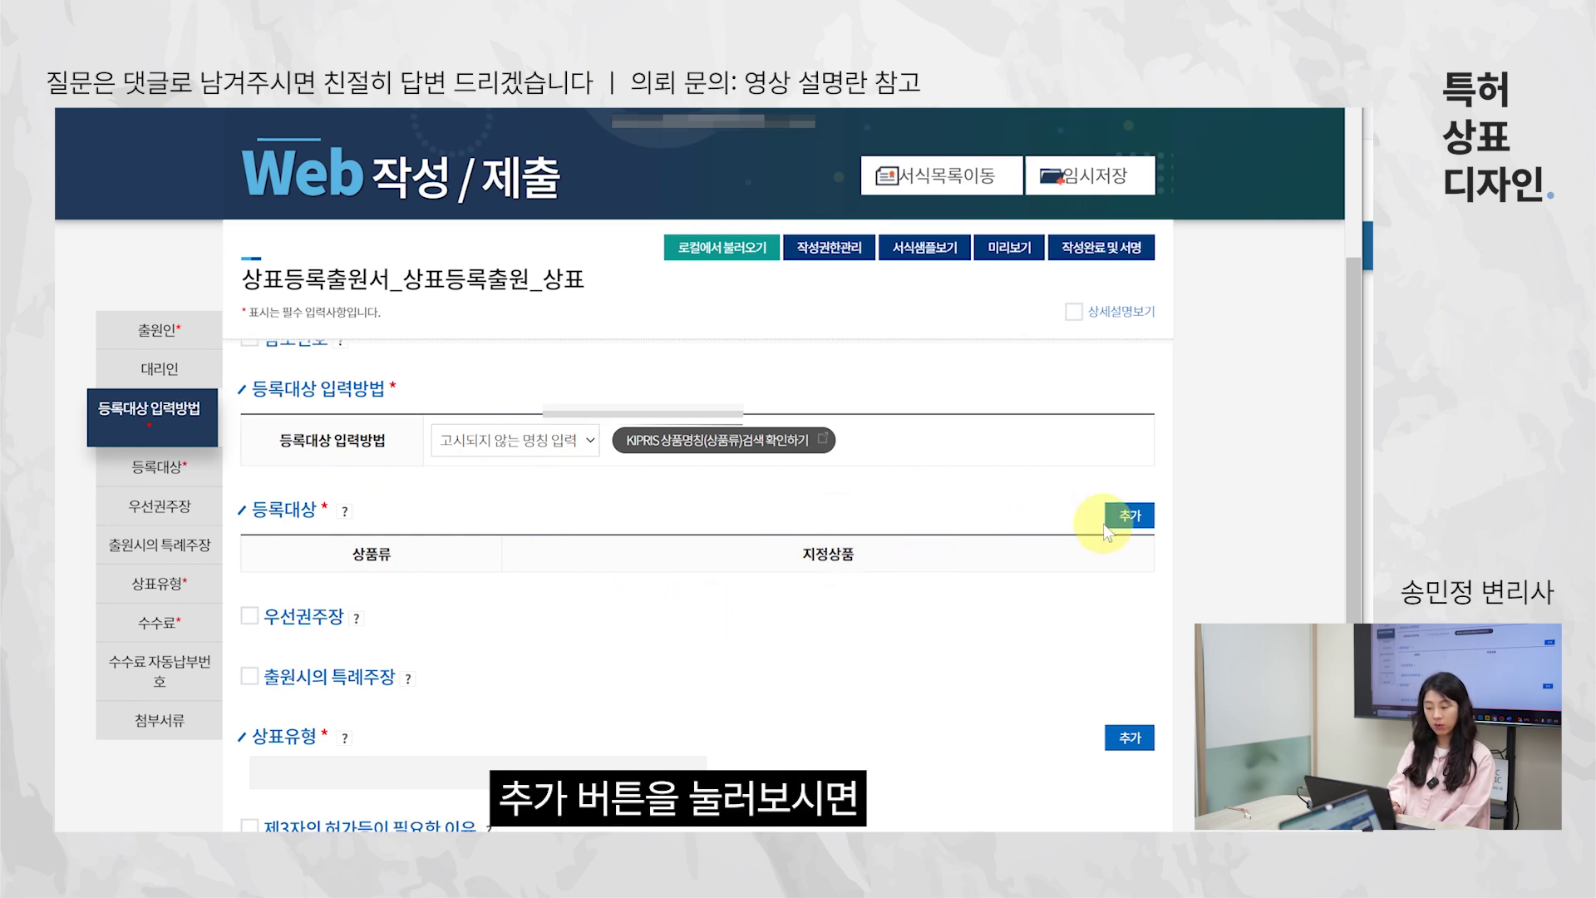
{"action": "left_click", "coordinate": [1129, 518]}
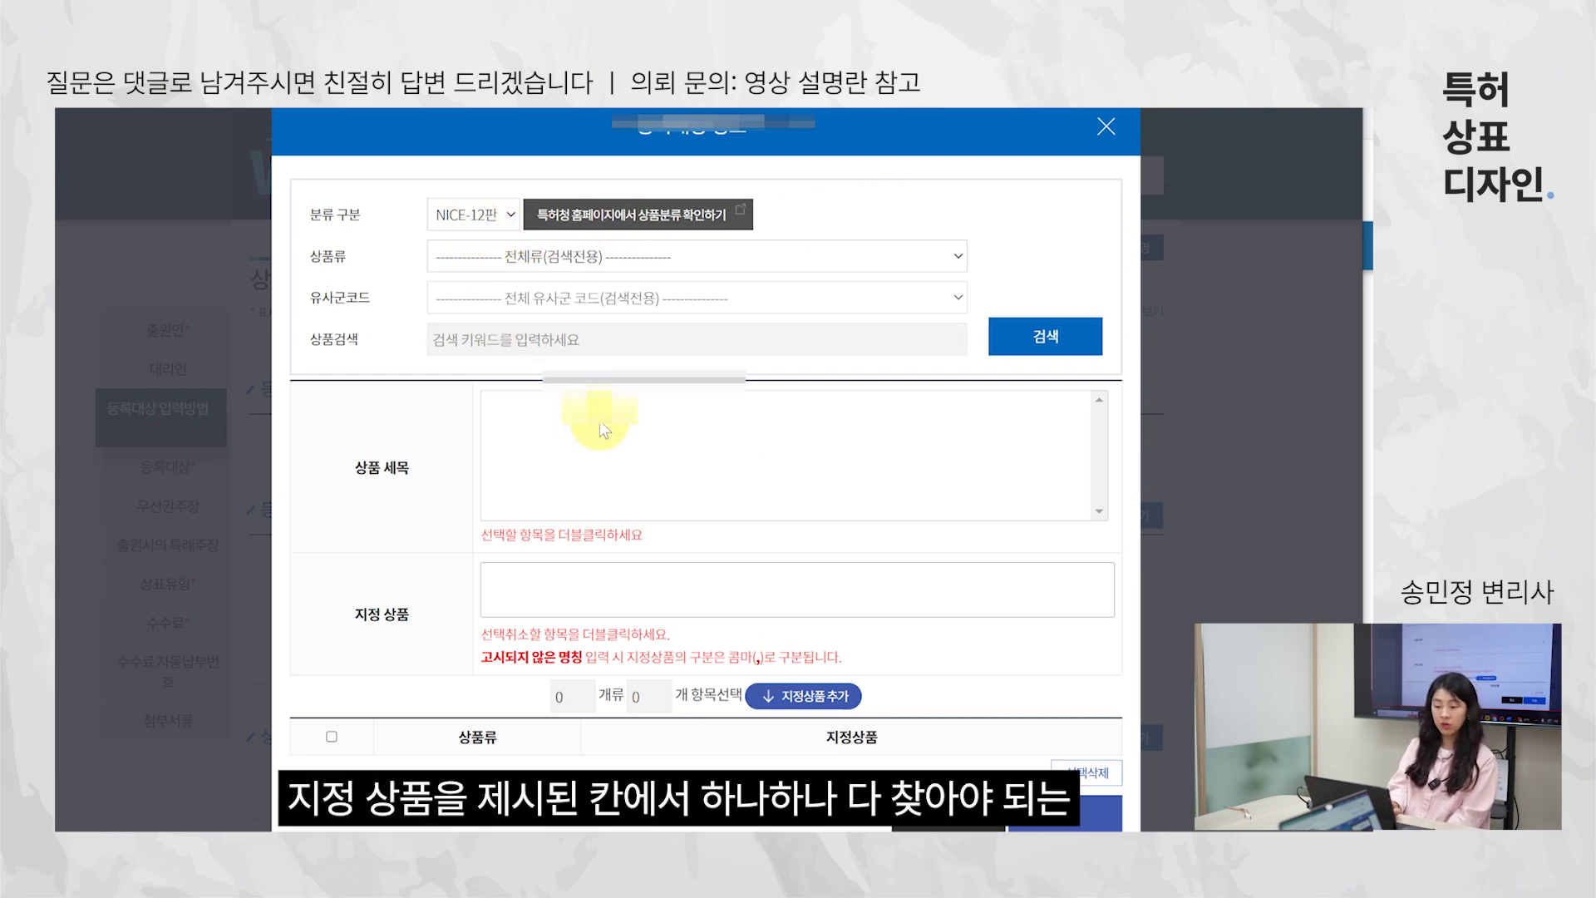
{"action": "left_click", "coordinate": [474, 216]}
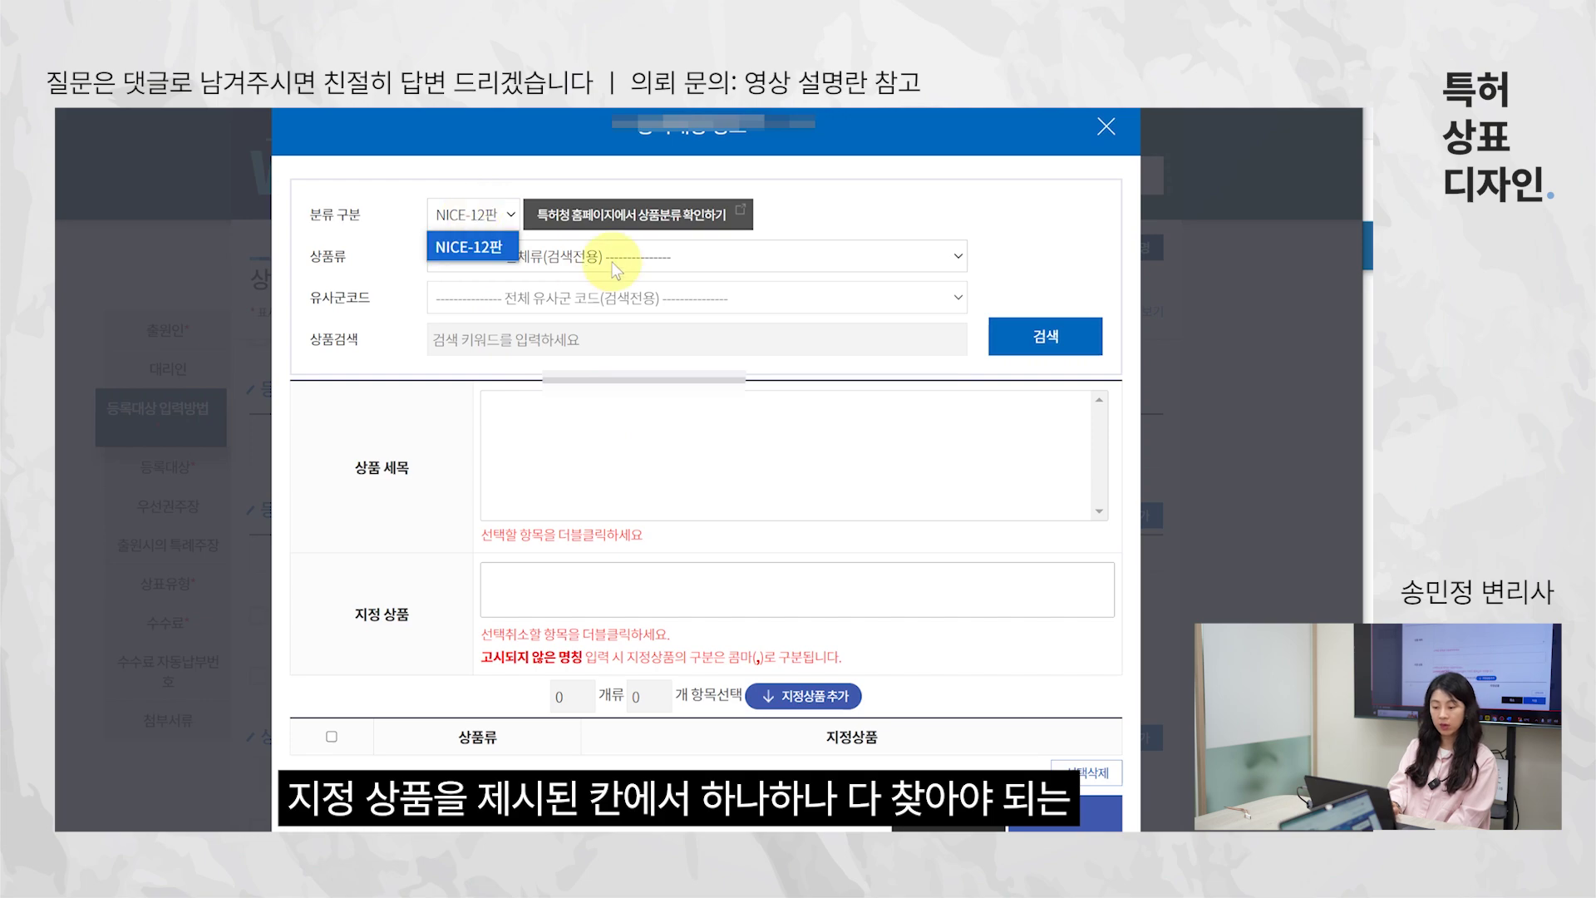
{"action": "left_click", "coordinate": [637, 259]}
{"action": "scroll", "coordinate": [622, 453], "scroll_direction": "down", "scroll_amount": 3}
{"action": "scroll", "coordinate": [622, 453], "scroll_direction": "down", "scroll_amount": 2}
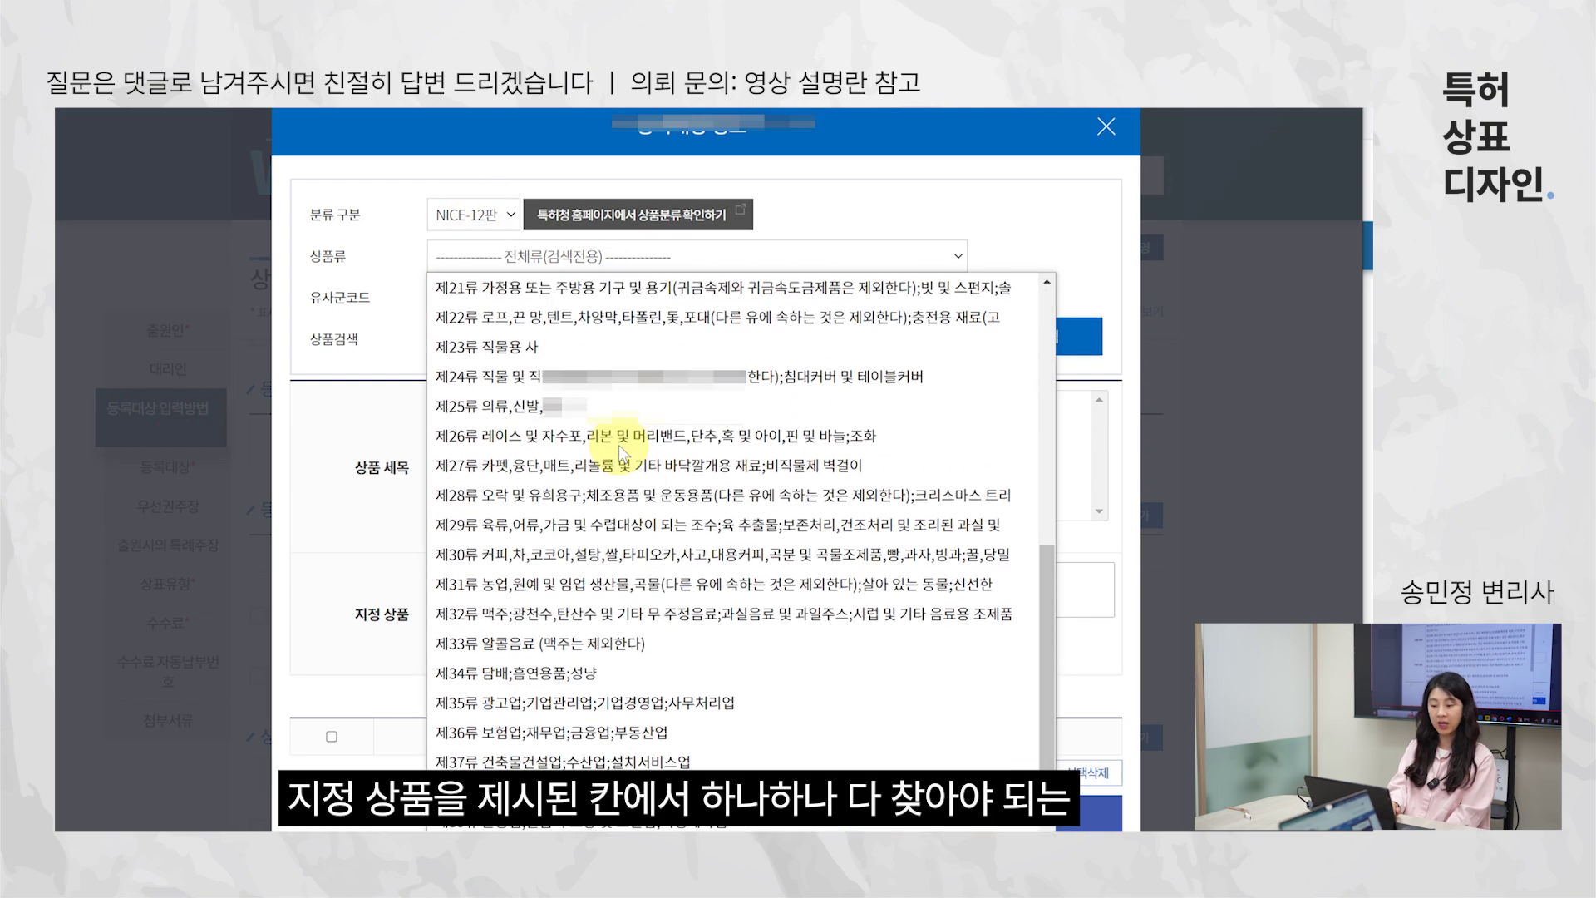
{"action": "left_click", "coordinate": [1011, 178]}
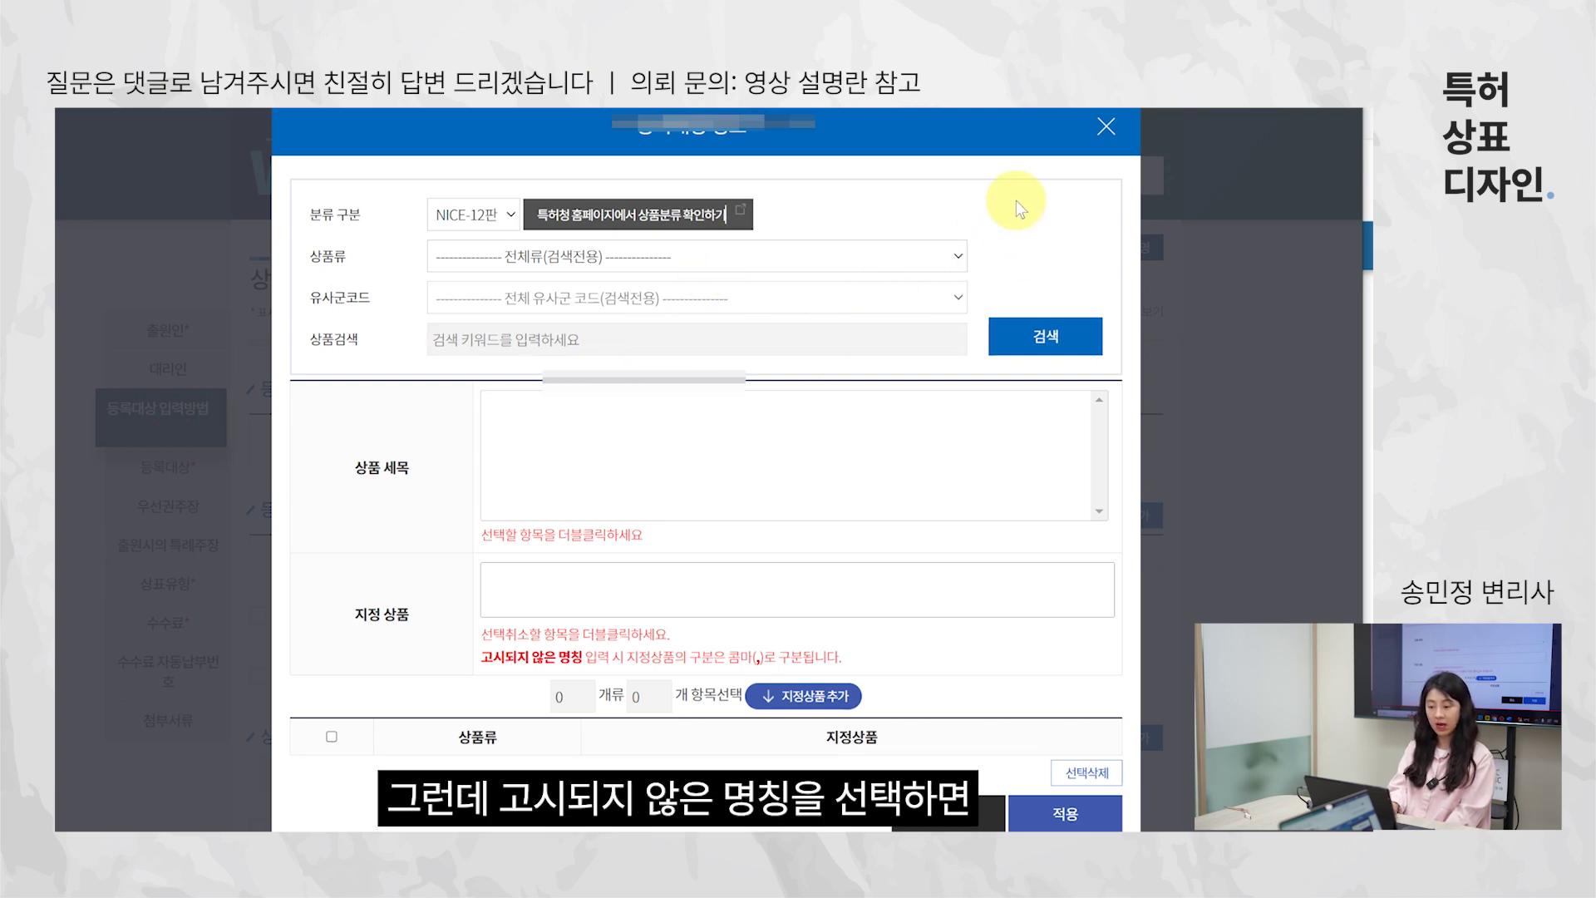
- Set the 상품류 of the 등록대상 entry to 제25류 의류,신발,모자
{"action": "left_click", "coordinate": [760, 258]}
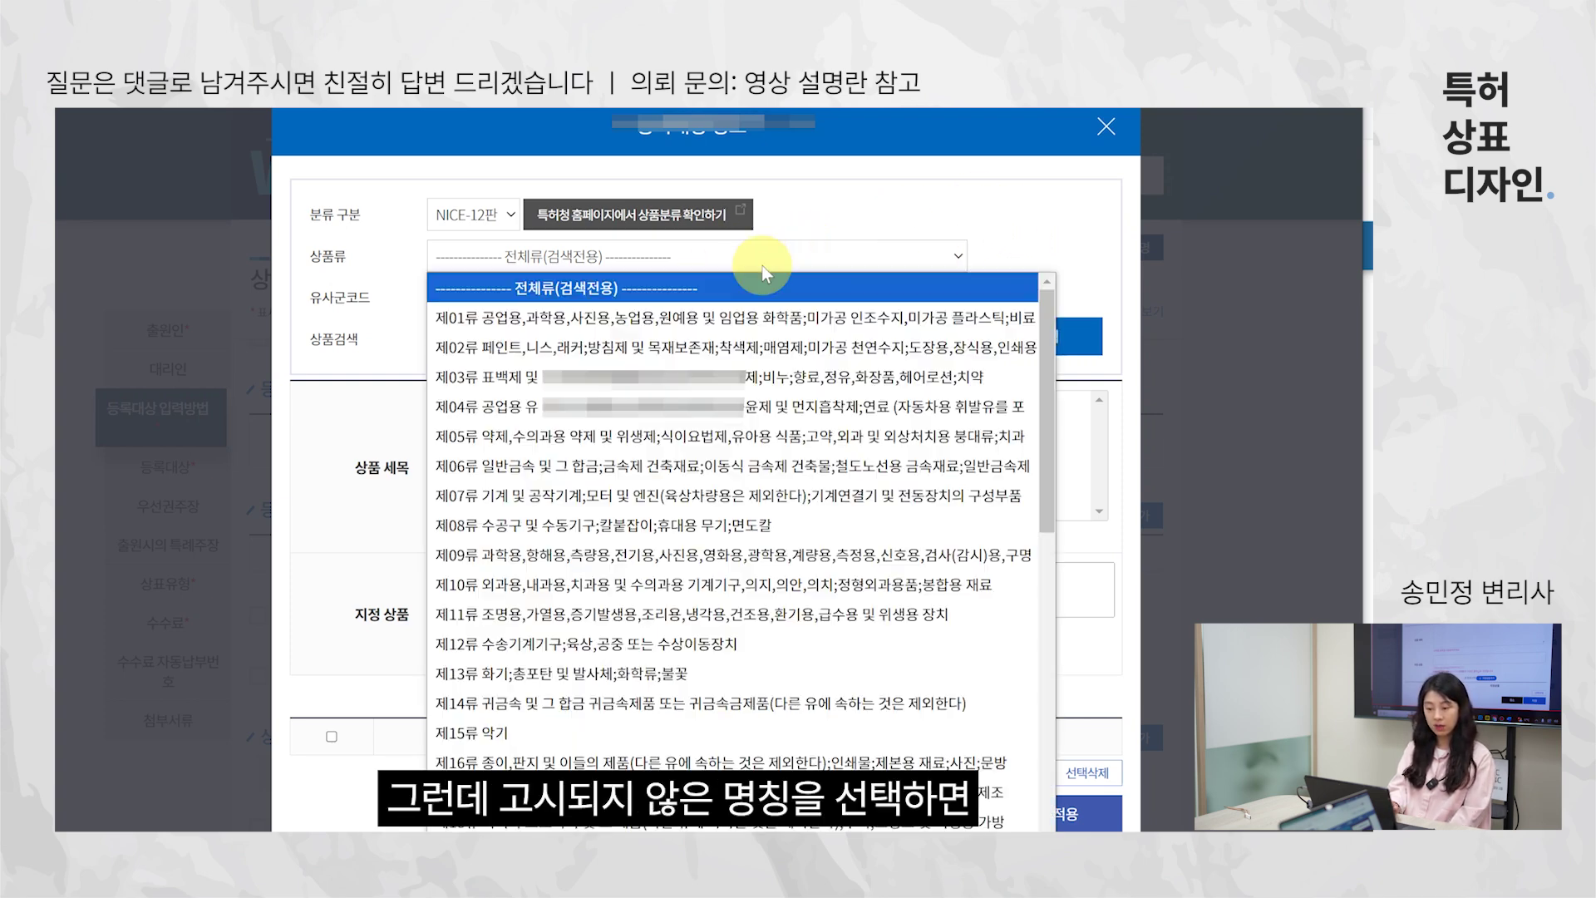
{"action": "scroll", "coordinate": [606, 557], "scroll_direction": "down", "scroll_amount": 3}
{"action": "left_click", "coordinate": [528, 256]}
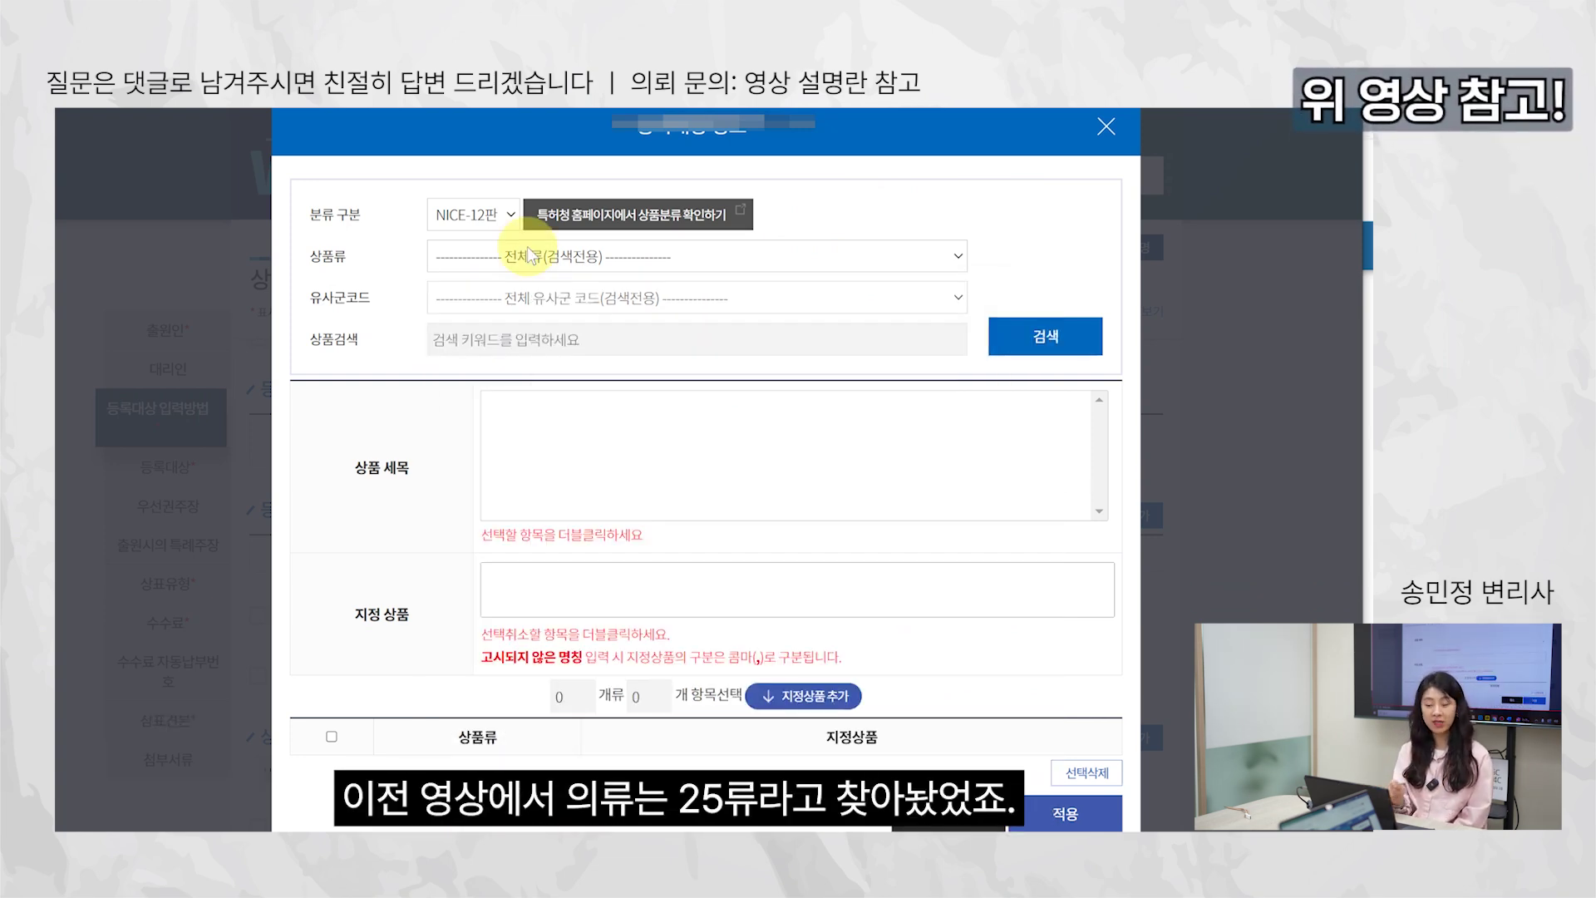
{"action": "left_click", "coordinate": [528, 253]}
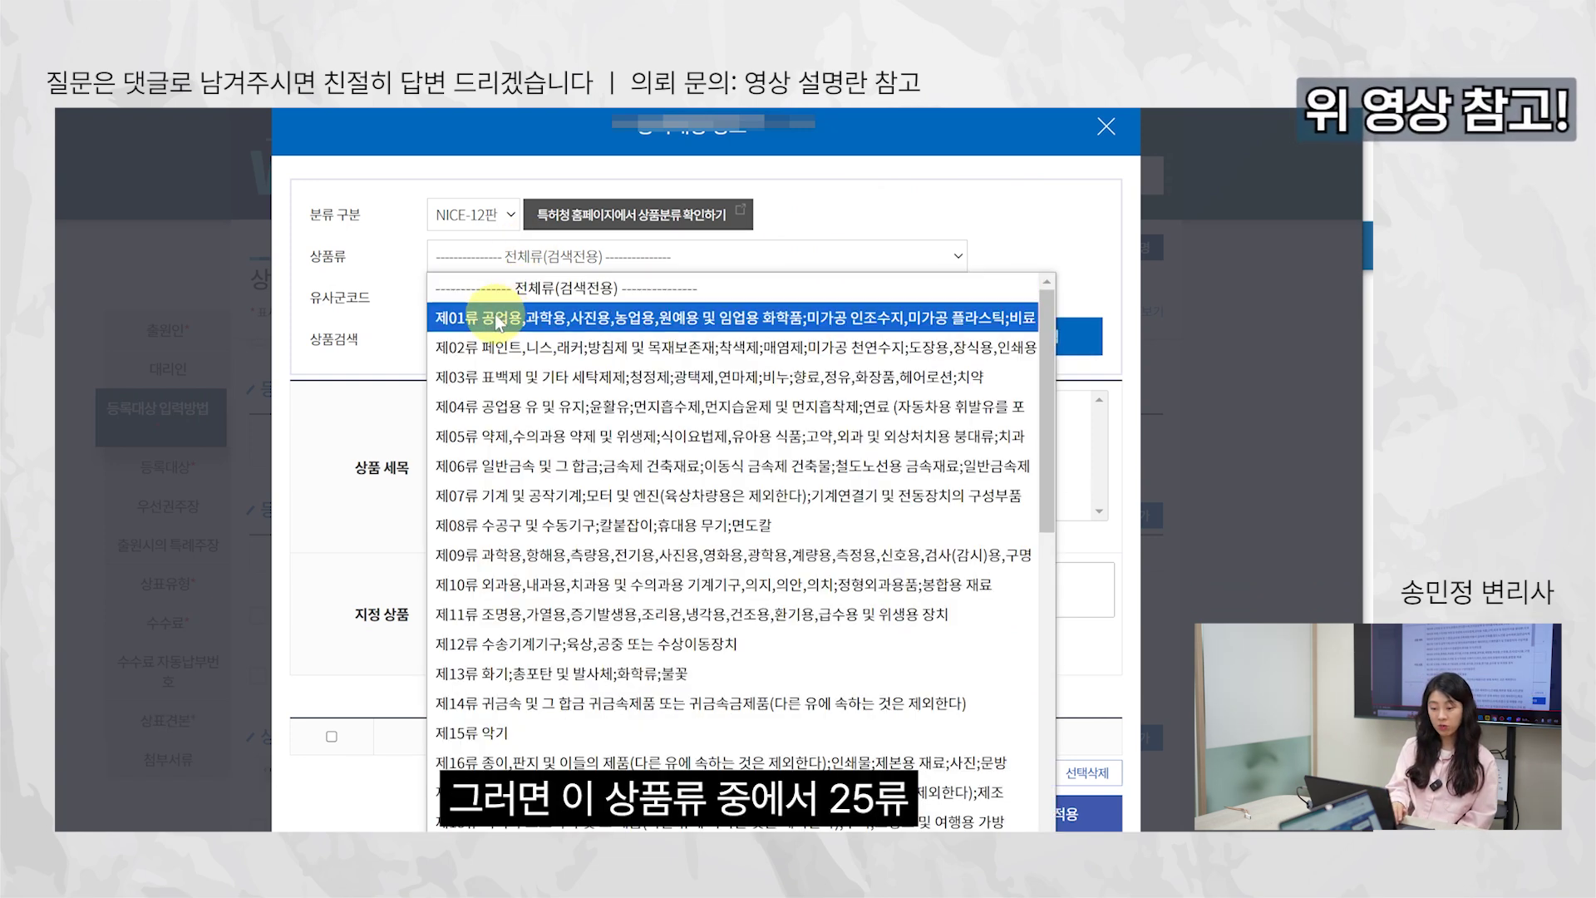
{"action": "scroll", "coordinate": [522, 465], "scroll_direction": "down", "scroll_amount": 5}
{"action": "left_click", "coordinate": [524, 543]}
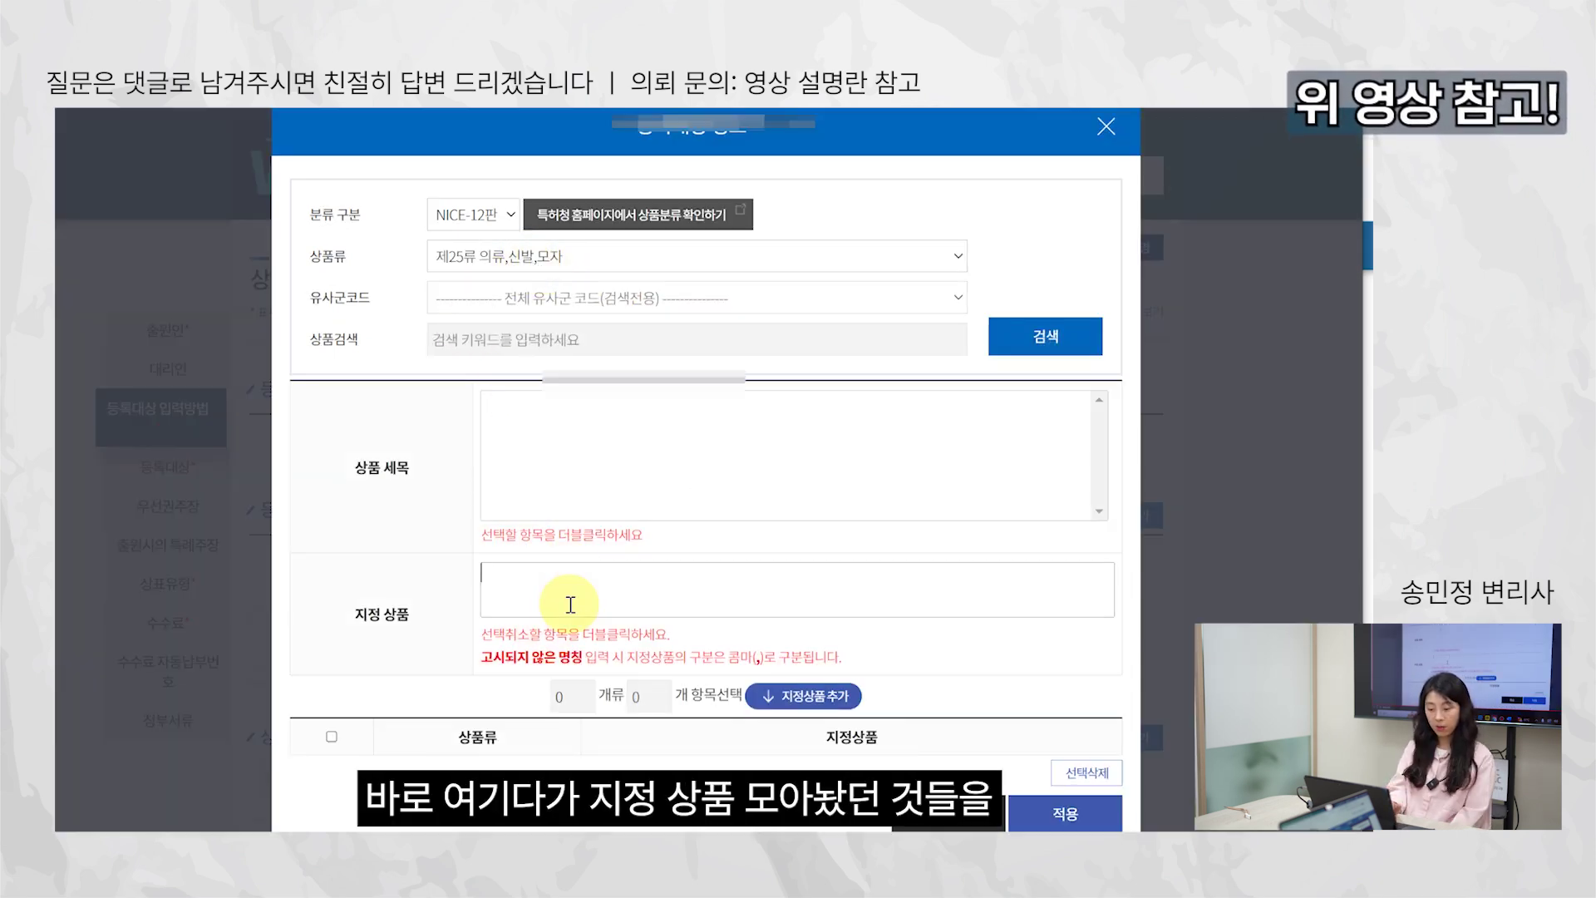
- Copy the 제 25 류 goods list, from 모자 through 스포츠용 바지, out of the Notepad notes and paste it into 지정 상품
{"action": "left_click", "coordinate": [528, 589]}
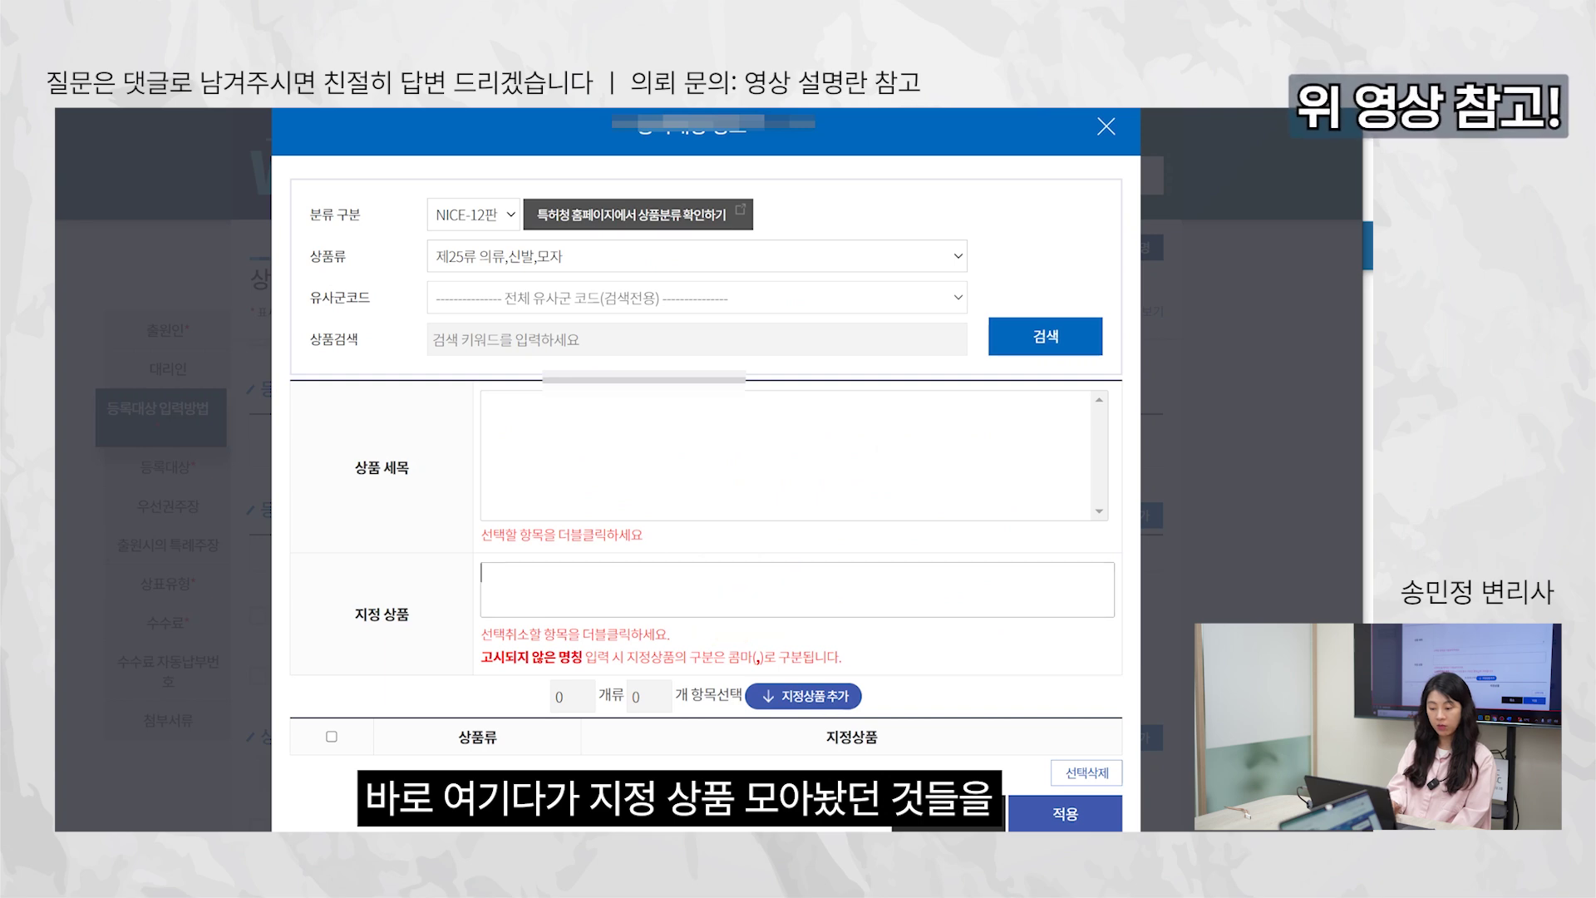
{"action": "left_click", "coordinate": [582, 844]}
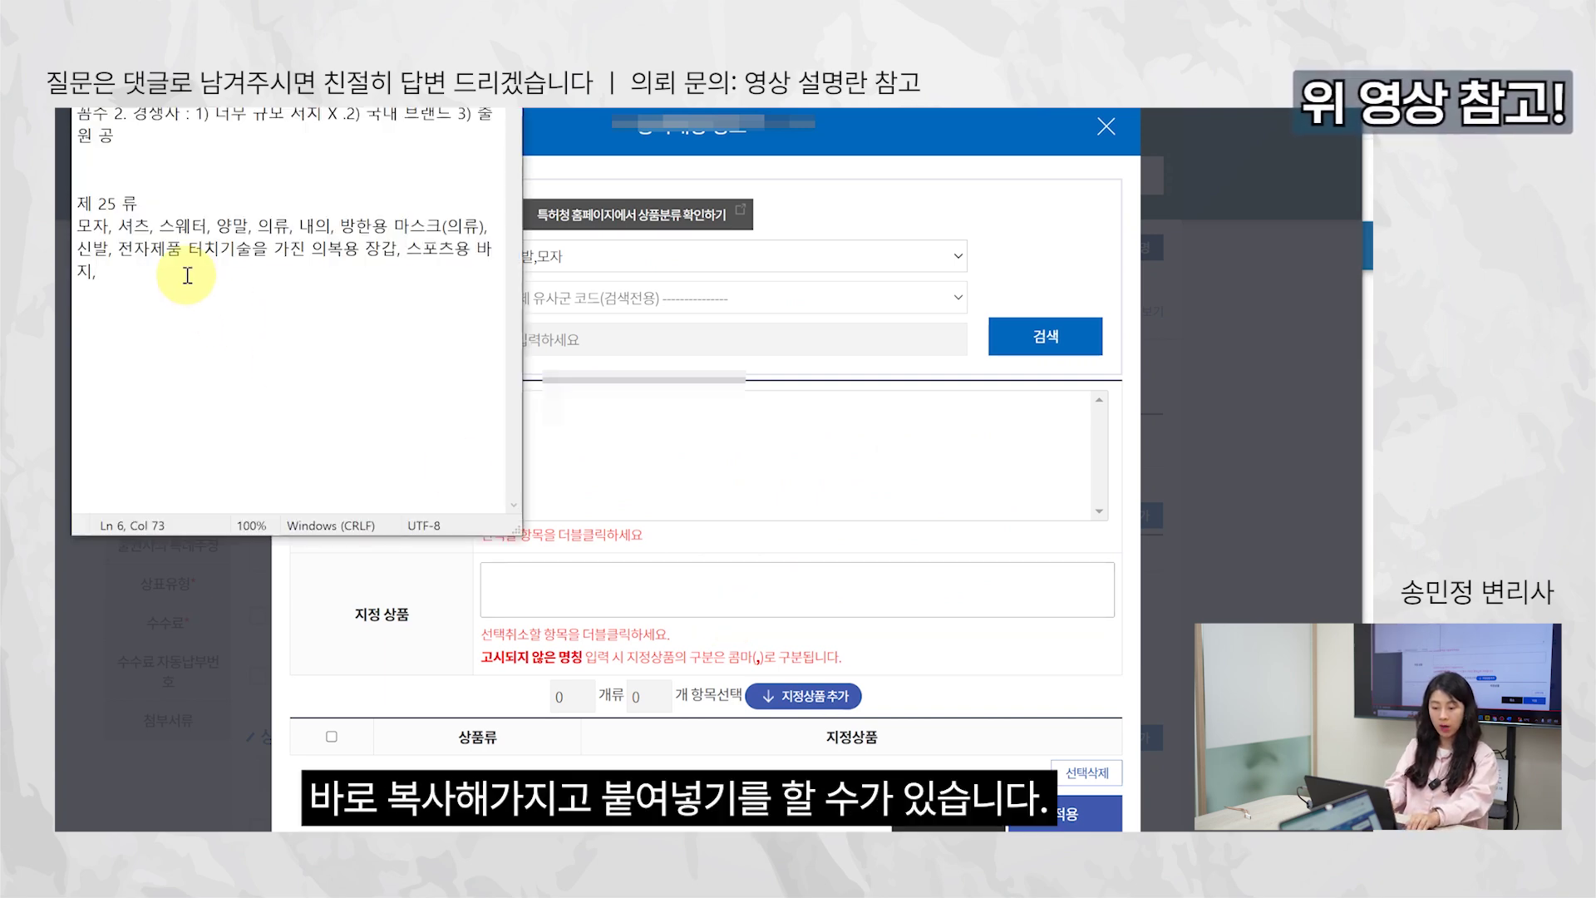
{"action": "key", "text": "shift+Up"}
{"action": "key", "text": "shift+Left"}
{"action": "key", "text": "shift+Left"}
{"action": "key", "text": "shift+Left"}
{"action": "key", "text": "shift+Up"}
{"action": "key", "text": "ctrl+c"}
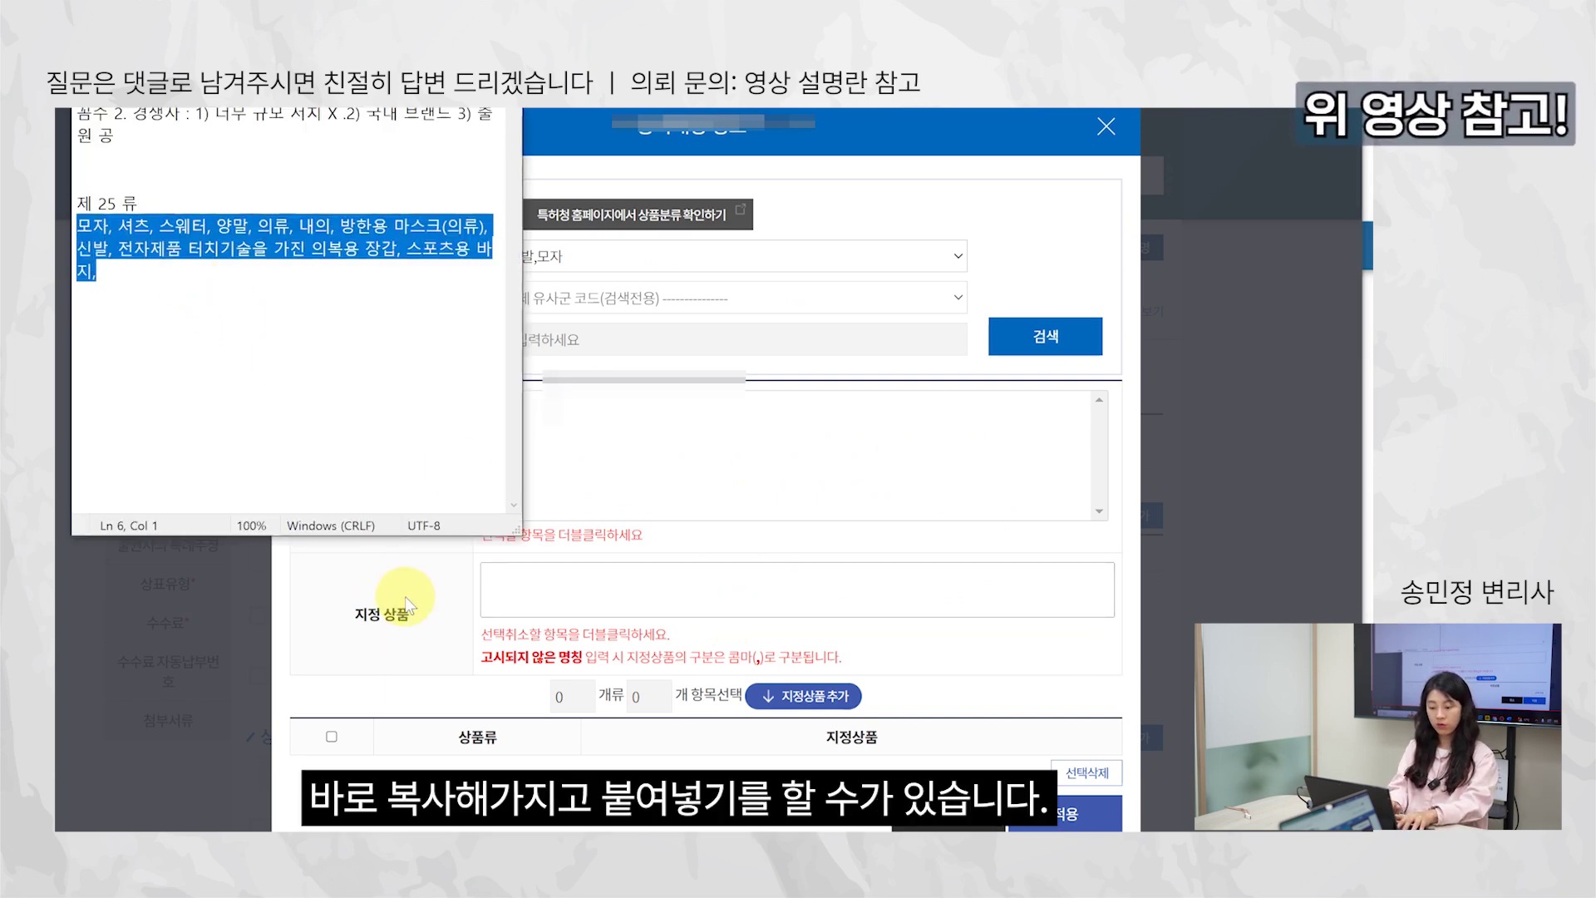
{"action": "left_click", "coordinate": [536, 574]}
{"action": "key", "text": "ctrl+v"}
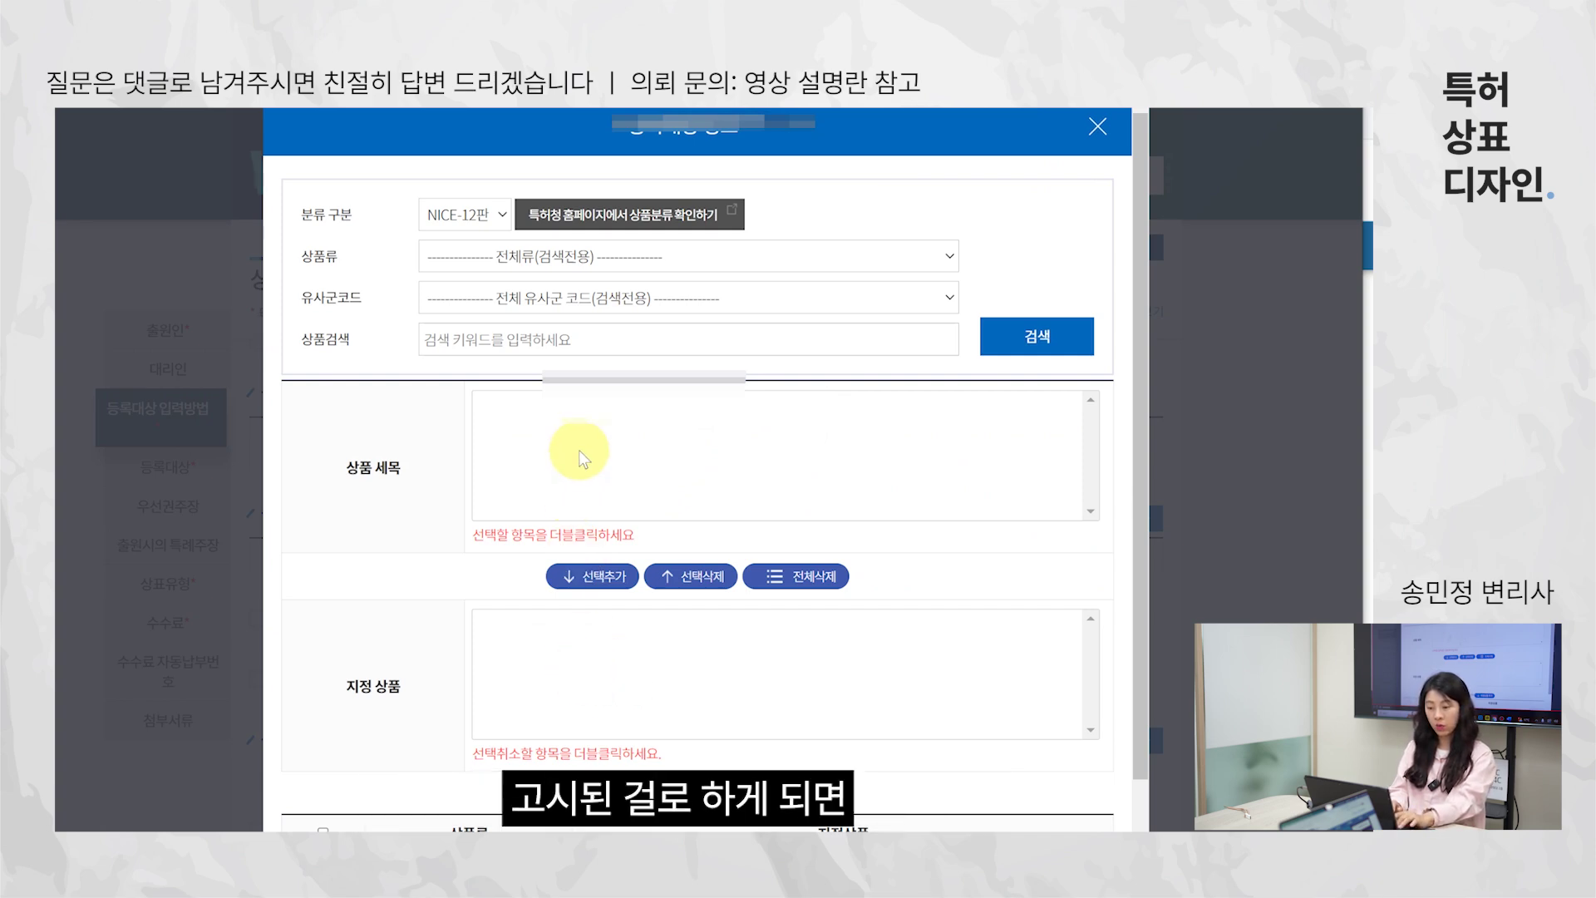
- Set the 상품류 to 제25류 의류,신발,모자 for the 고시 명칭 entry method and start a 상품검색 keyword entry
{"action": "left_click", "coordinate": [549, 263]}
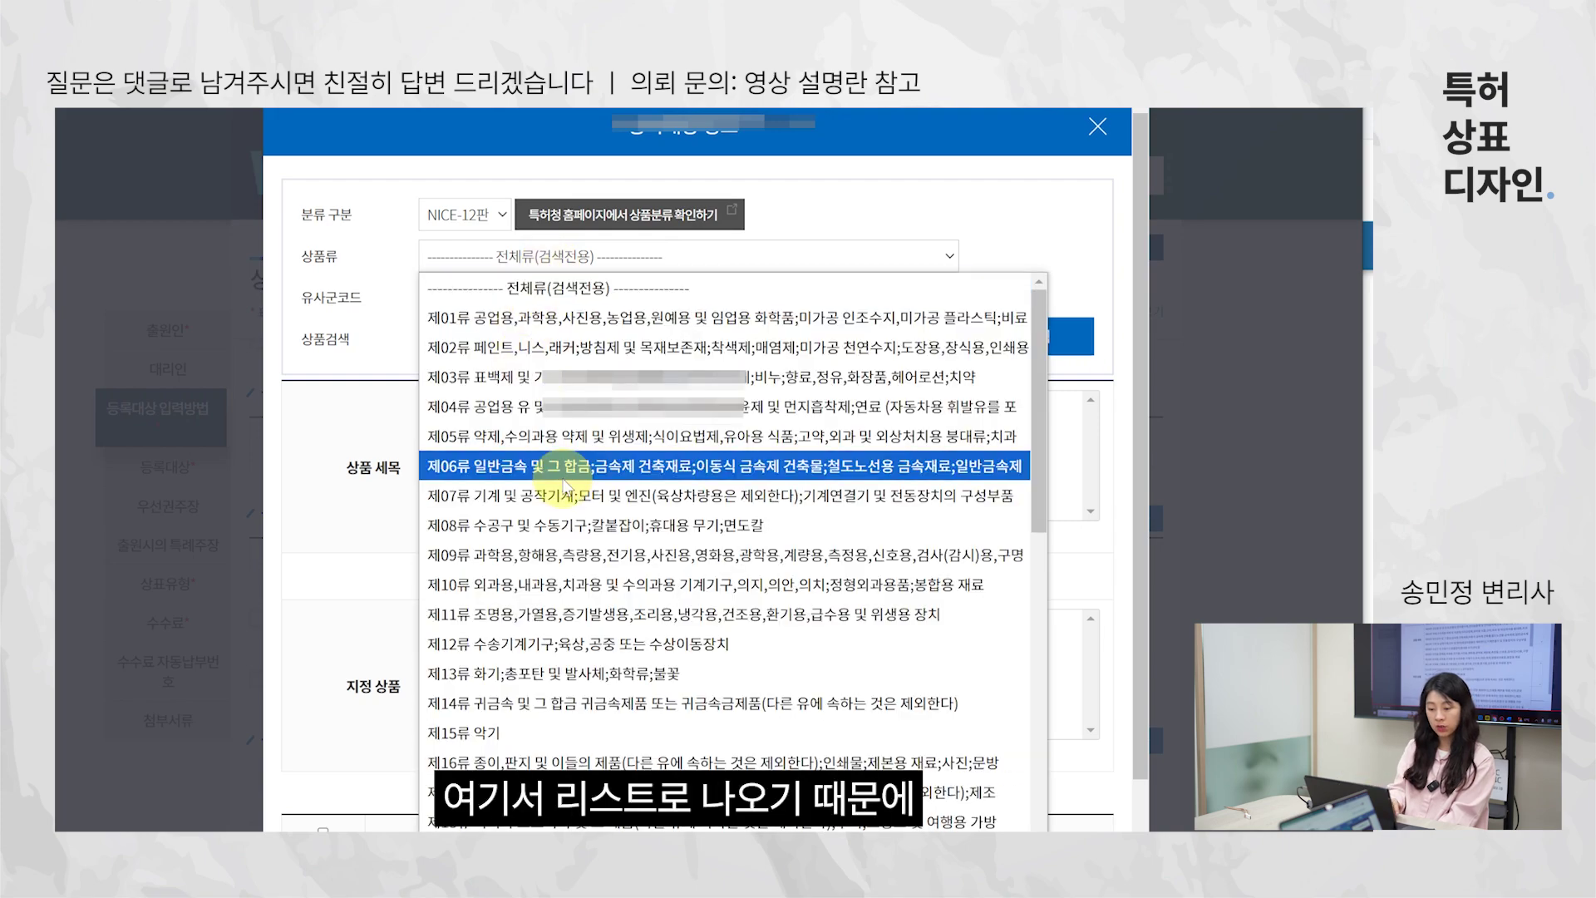
{"action": "scroll", "coordinate": [566, 474], "scroll_direction": "down", "scroll_amount": 7}
{"action": "scroll", "coordinate": [564, 487], "scroll_direction": "up", "scroll_amount": 5}
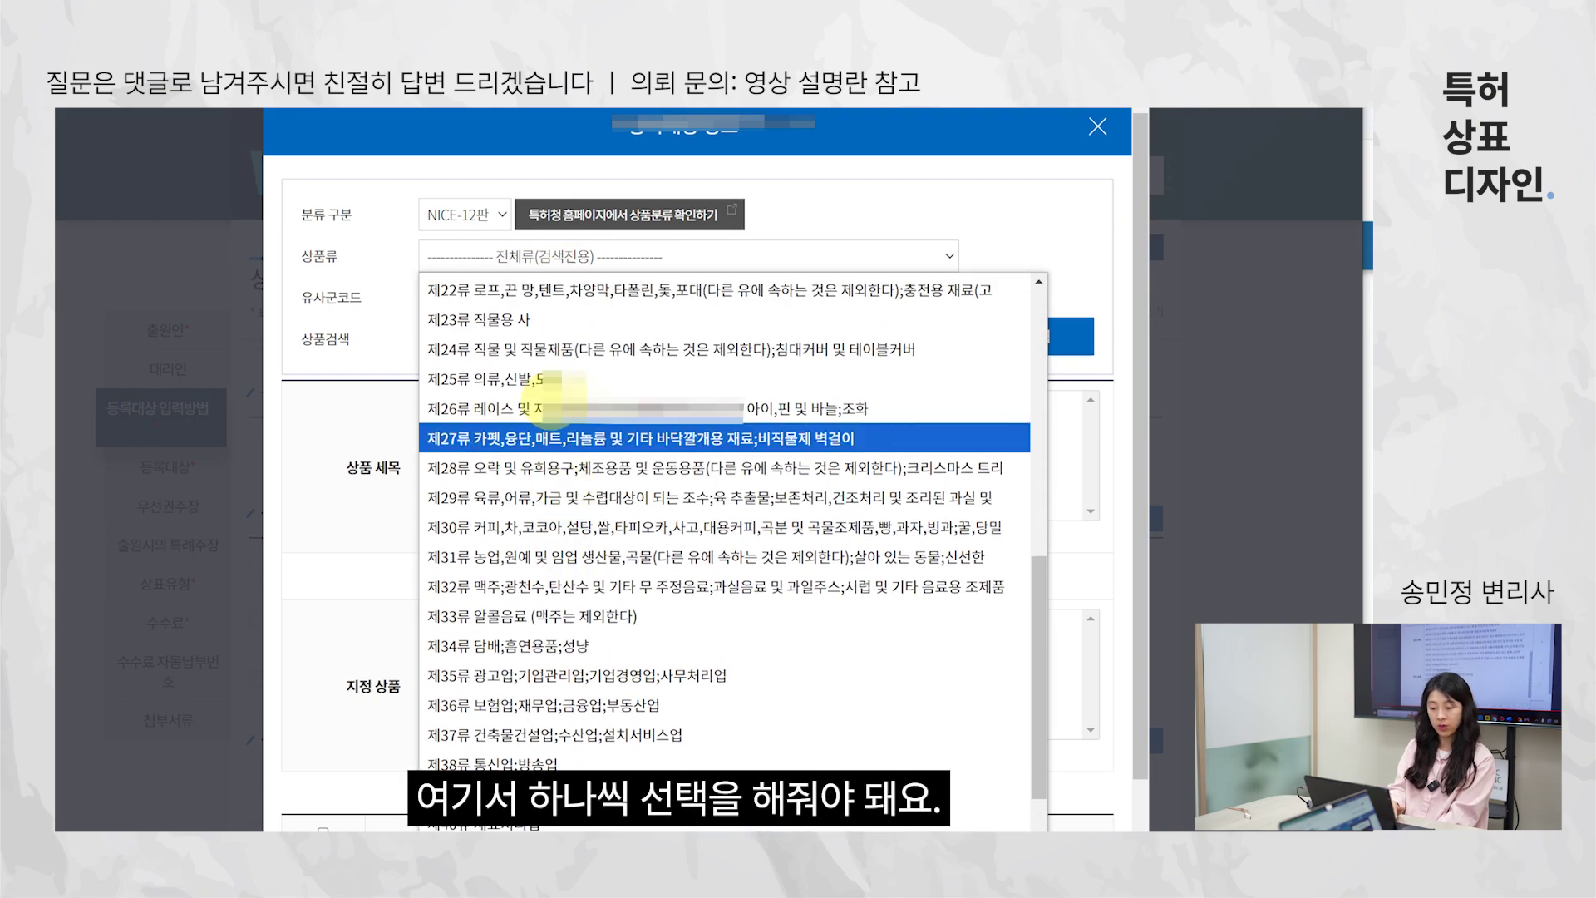
{"action": "left_click", "coordinate": [493, 385]}
{"action": "left_click", "coordinate": [500, 348]}
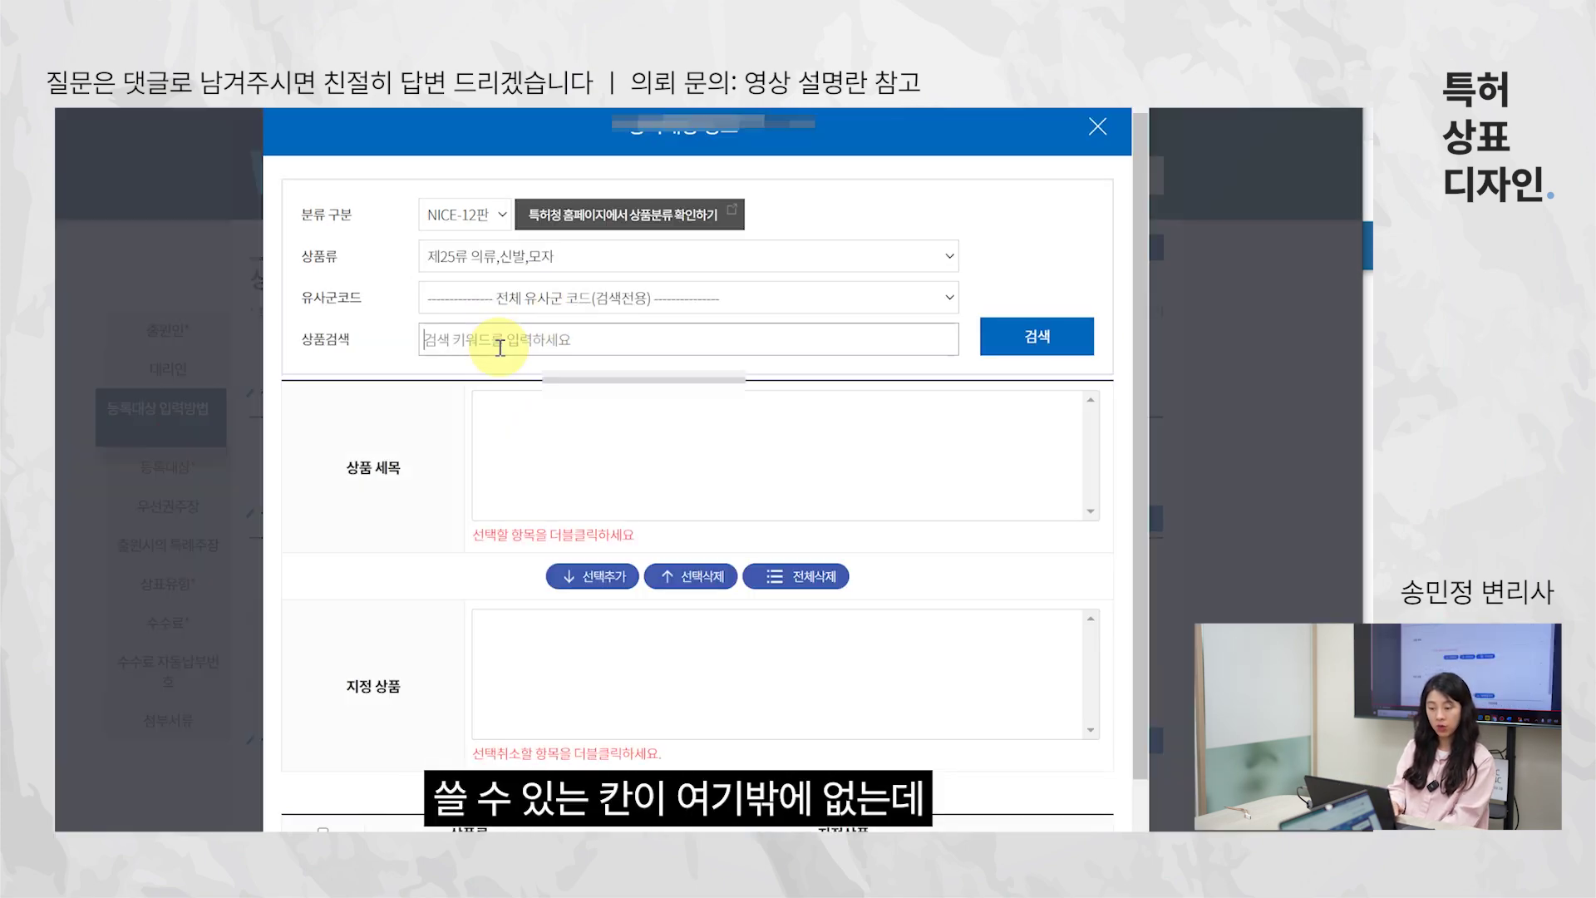